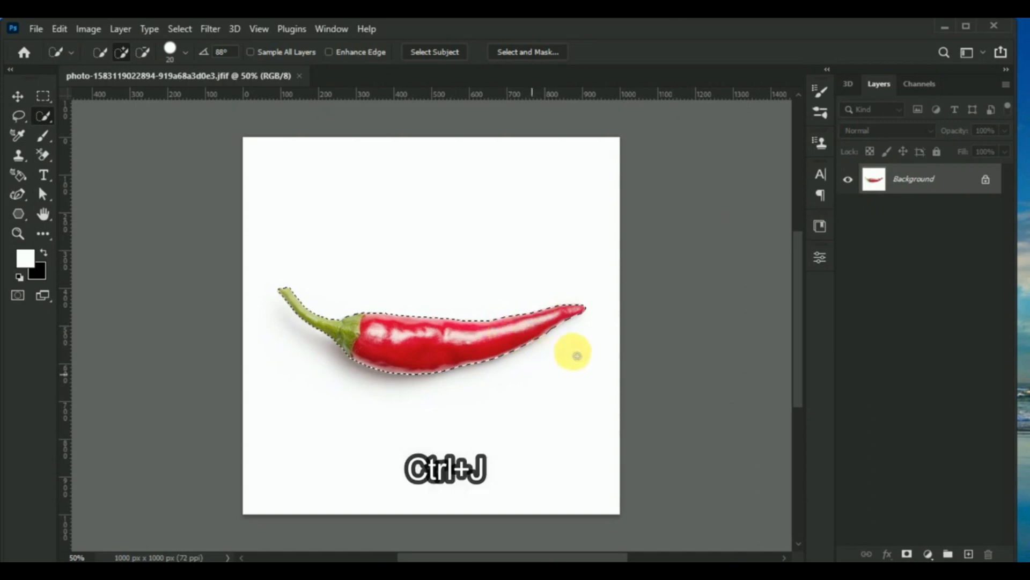
Copy the selected chili to its own layer and fill the Background layer with white.
key("ctrl+j")
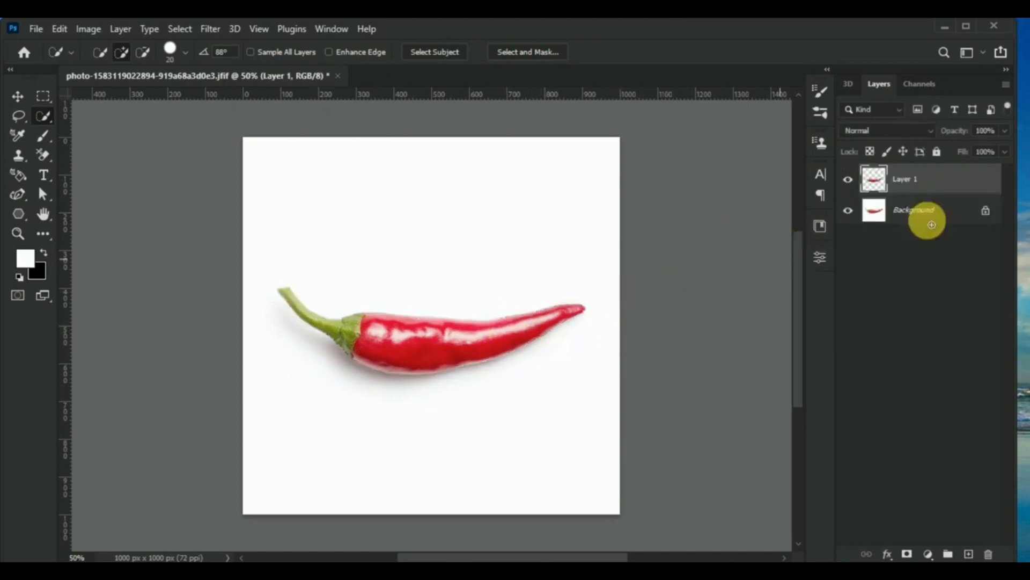
left_click(909, 208)
key("ctrl+BackSpace")
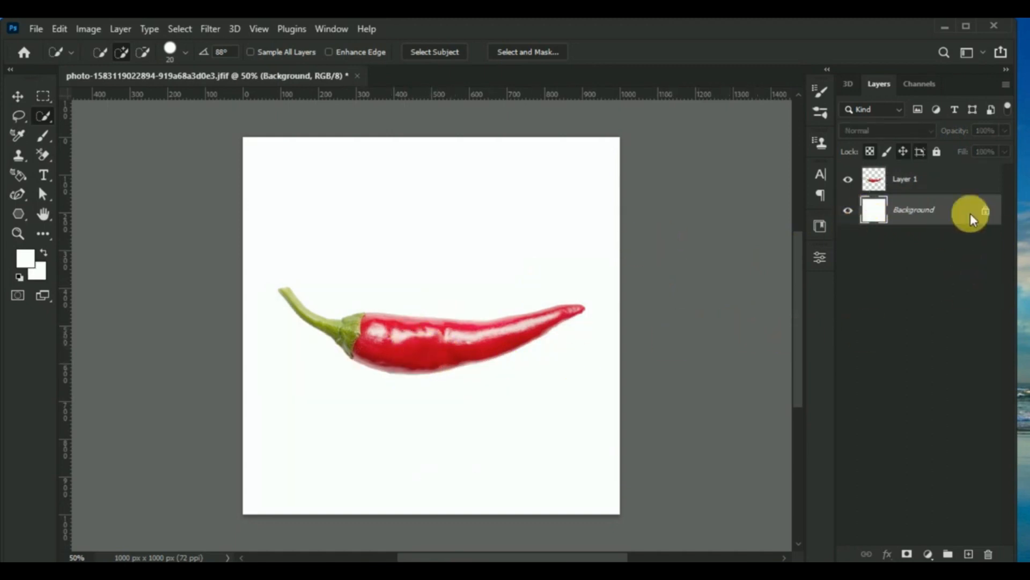
Add the text DESIGN in black Arial Black on a new layer, placed above the chili's body.
left_click(969, 553)
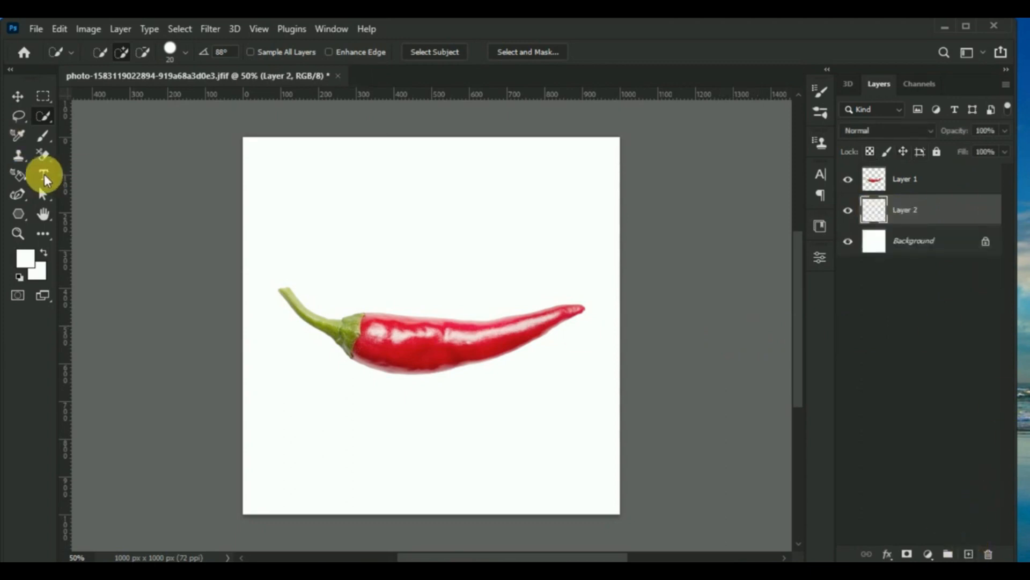
left_click(44, 176)
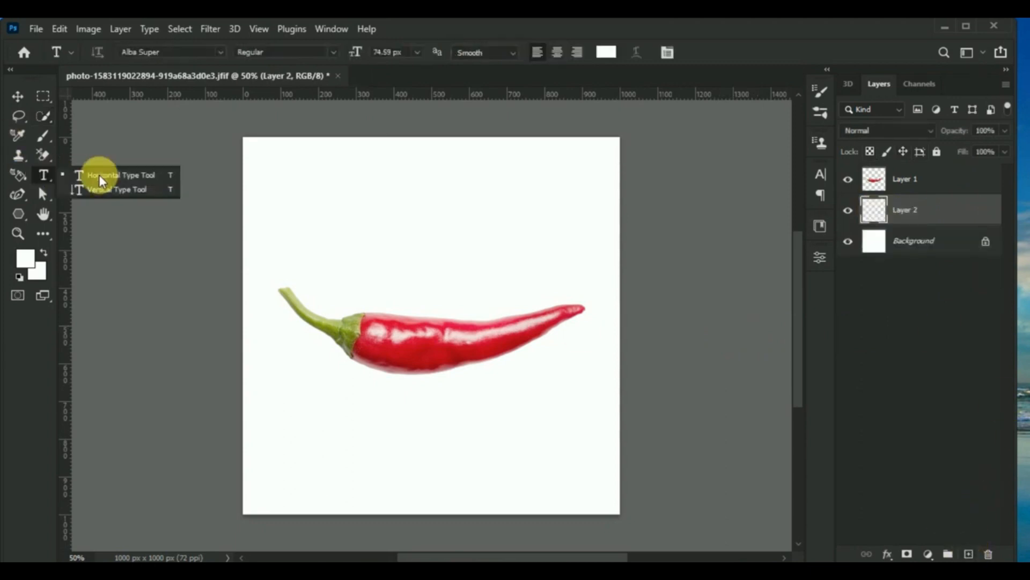
left_click(333, 257)
type("DES")
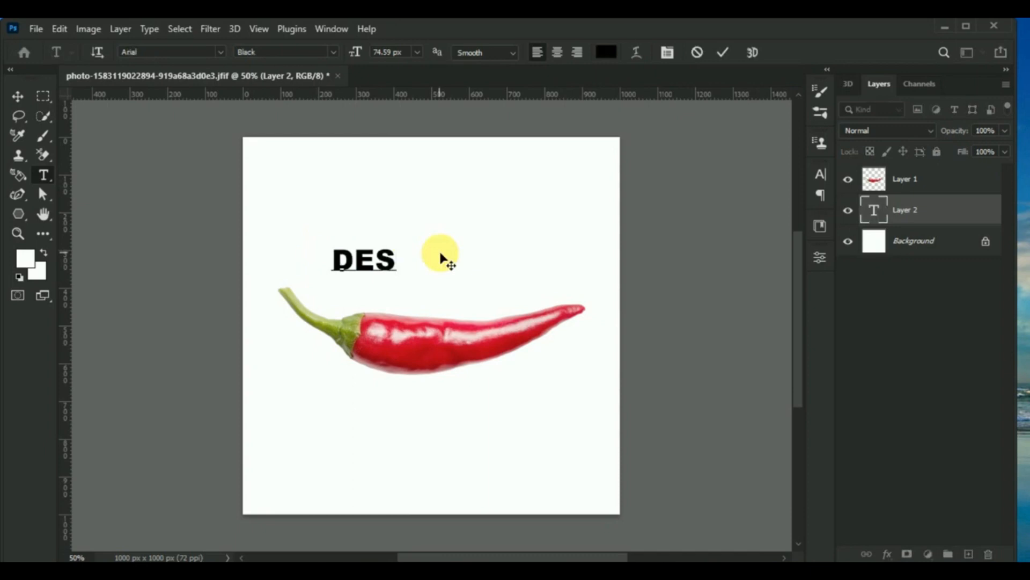
type("IGN")
left_click(16, 94)
Scale the DESIGN text to about 164% and position it just above the chili's red body.
key("ctrl+t")
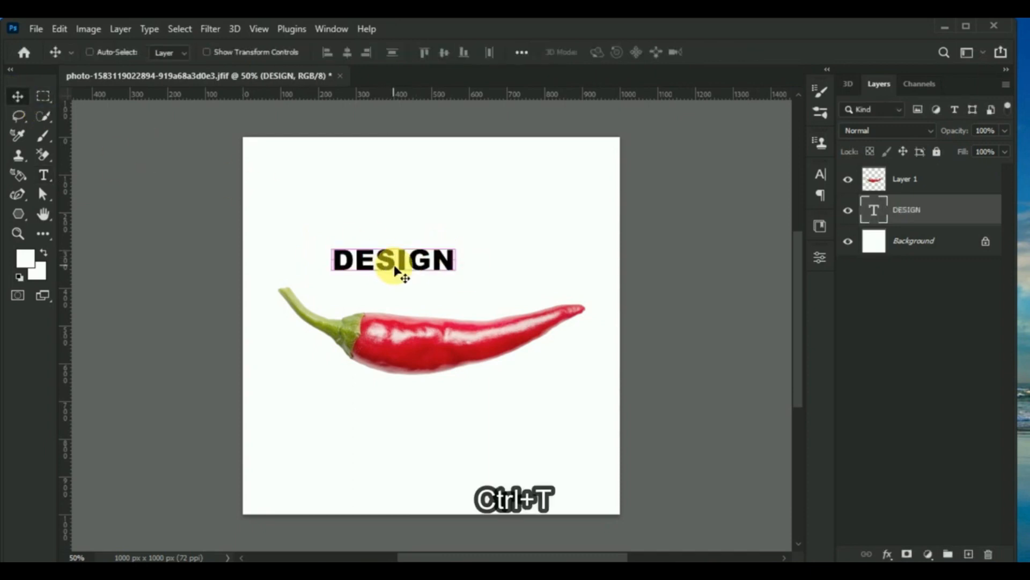
left_click_drag(456, 244, 535, 225)
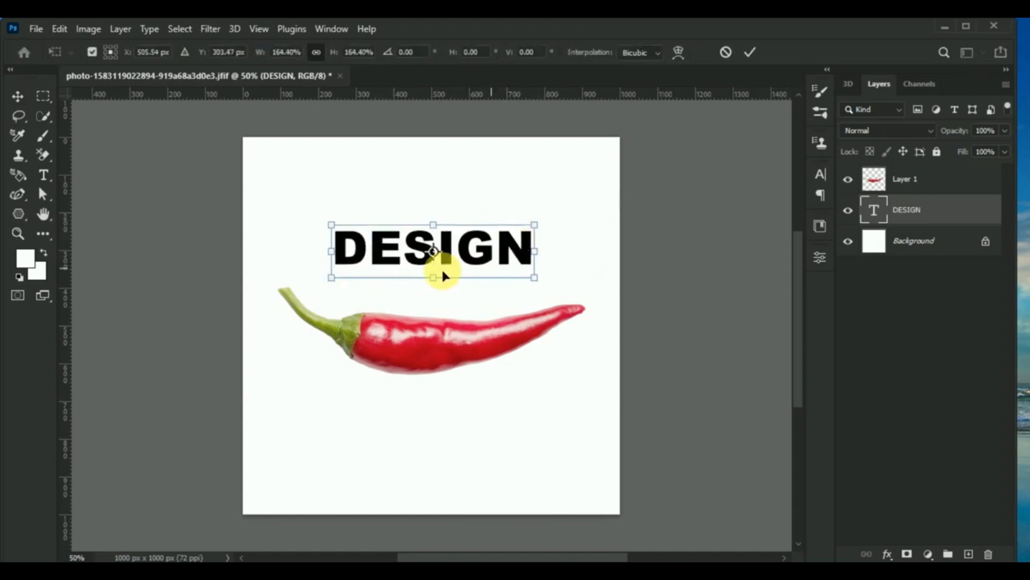
left_click_drag(437, 264, 474, 295)
Bring the DESIGN layer in front of the chili layer and place the text over the chili's red body.
left_click(935, 208)
left_click_drag(935, 208, 941, 180)
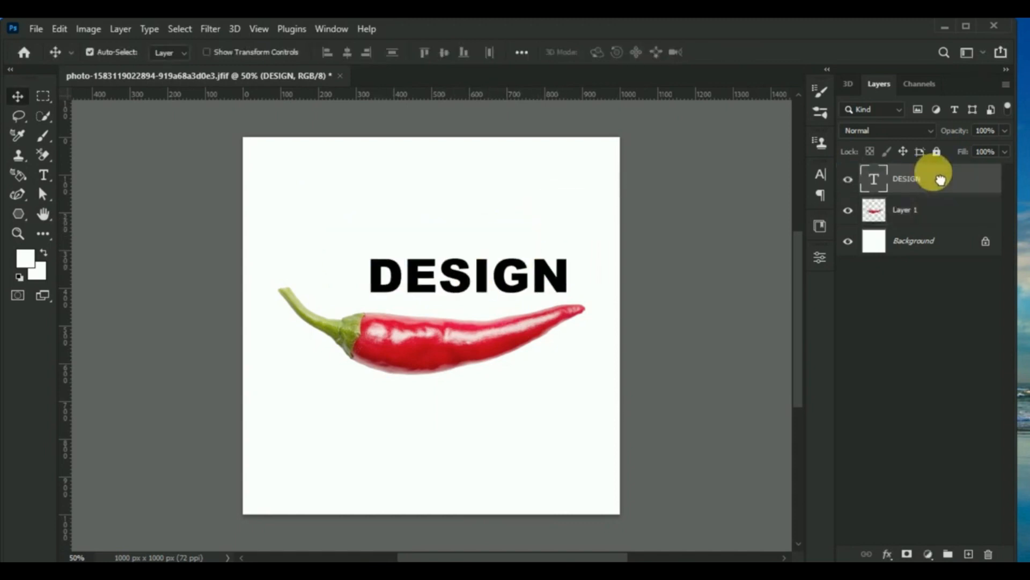
key("ctrl+bracketright")
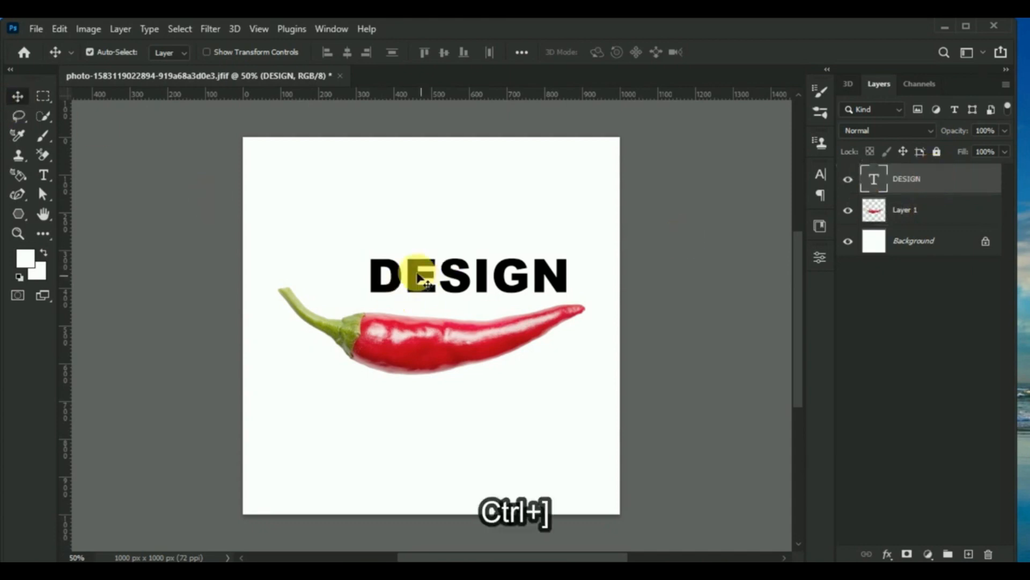
left_click_drag(415, 278, 402, 345)
scroll(424, 365, "up", 3)
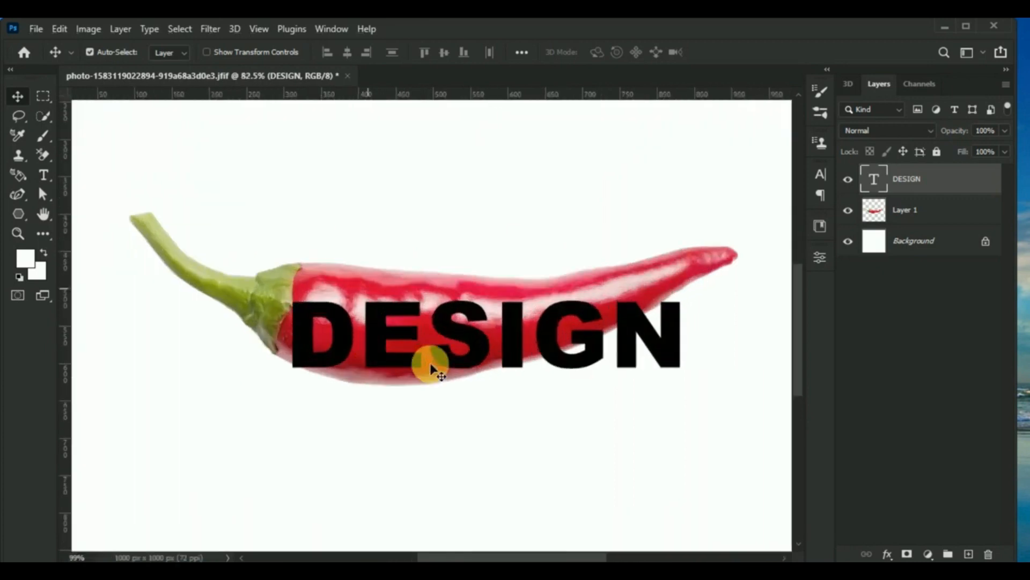
scroll(391, 376, "down", 2)
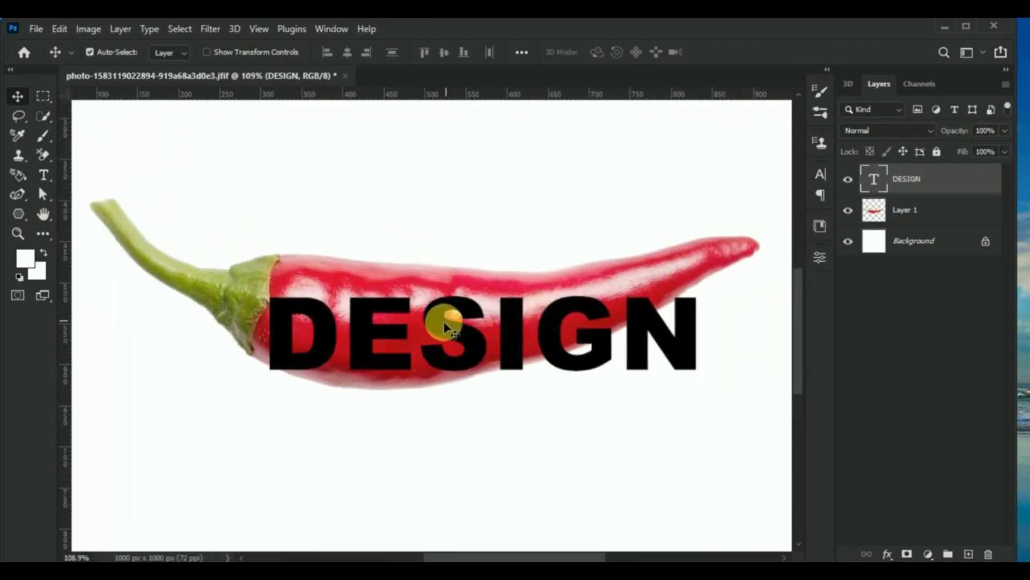
Rasterize the DESIGN text layer.
left_click(119, 28)
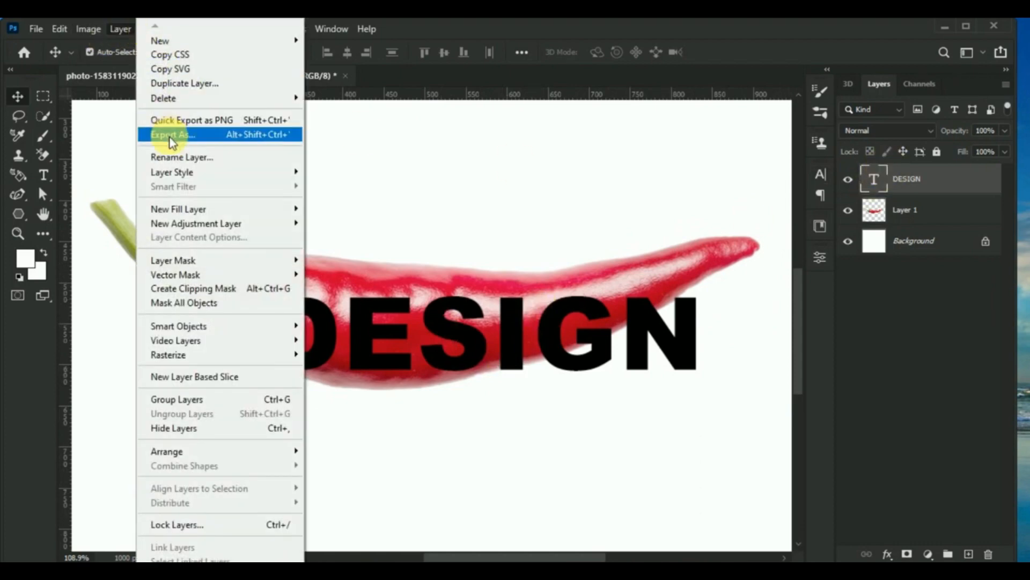
mouse_move(192, 357)
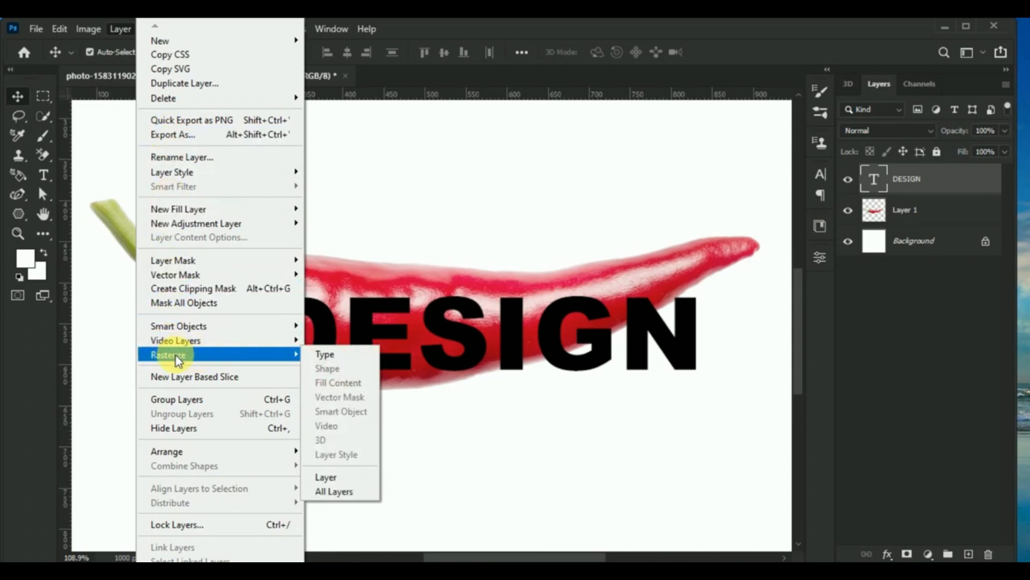
left_click(330, 477)
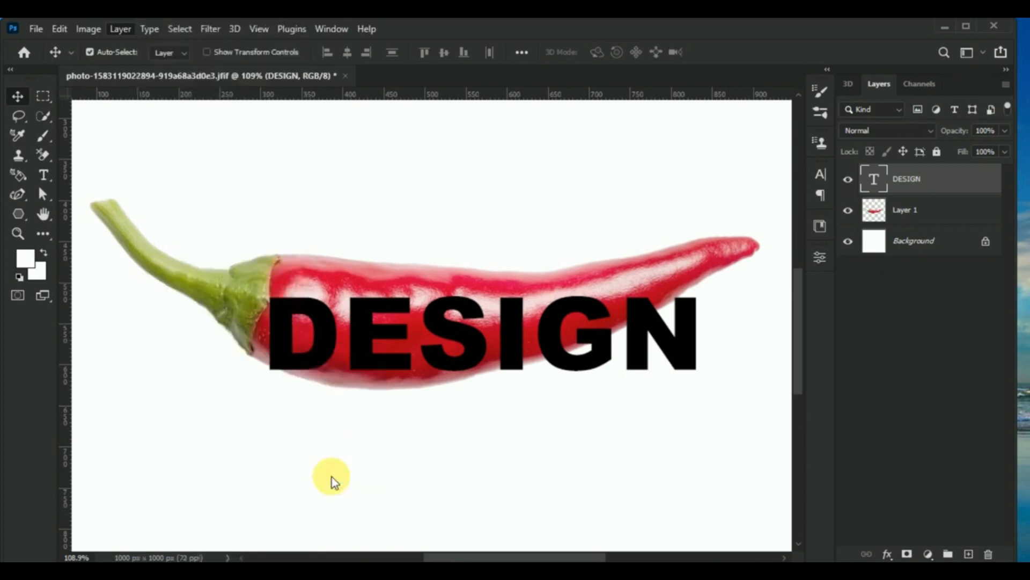
Warp the DESIGN text, pulling its two corners beside the D to the chili's upper and lower edges at the stem cap.
key("ctrl+t")
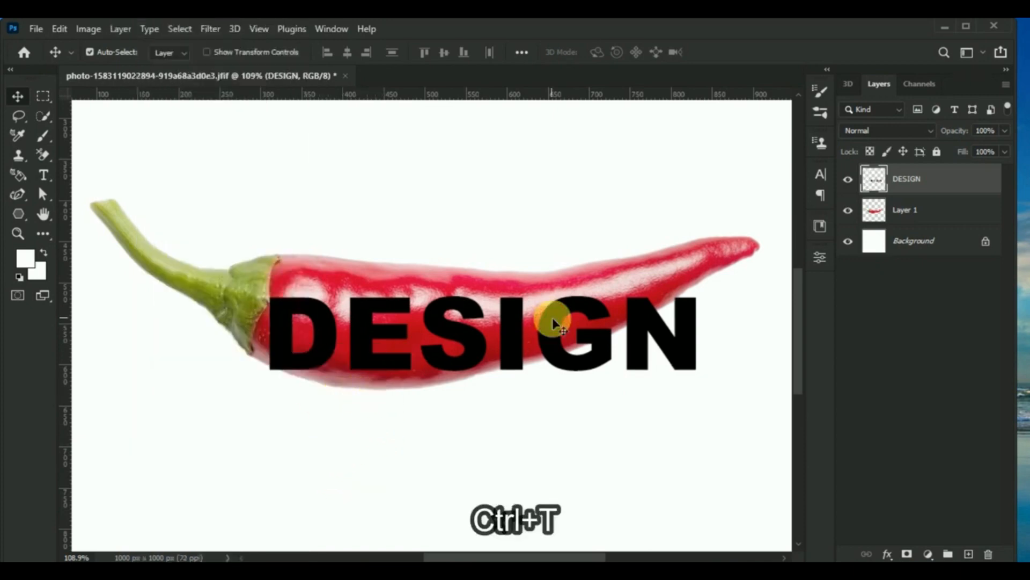
right_click(514, 327)
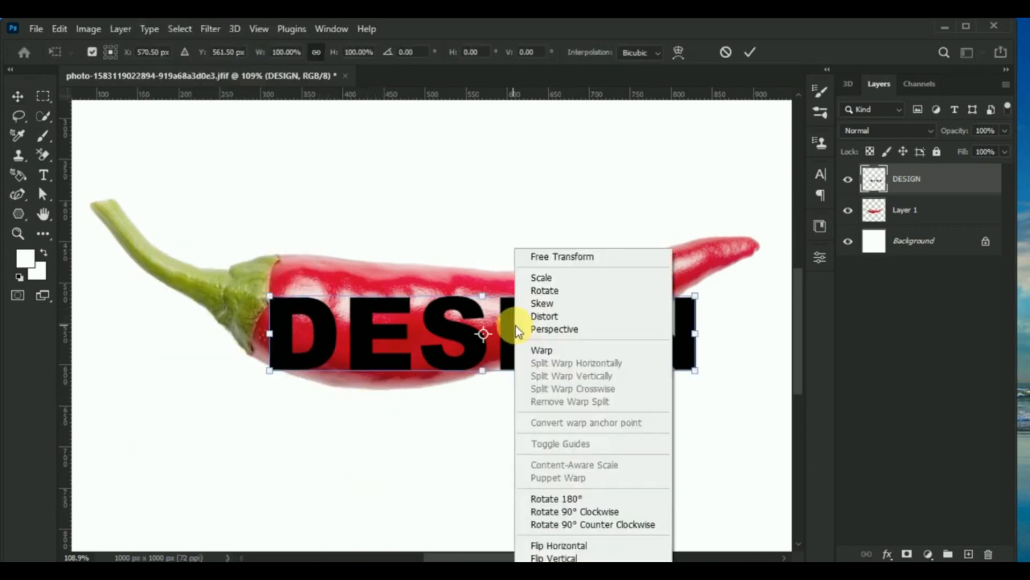
left_click(547, 350)
left_click_drag(270, 295, 281, 255)
left_click_drag(270, 371, 252, 354)
Align the warp's edge at the D with the stem cap and bend the nearby upper and lower curves toward the chili's outline.
scroll(255, 332, "up", 4)
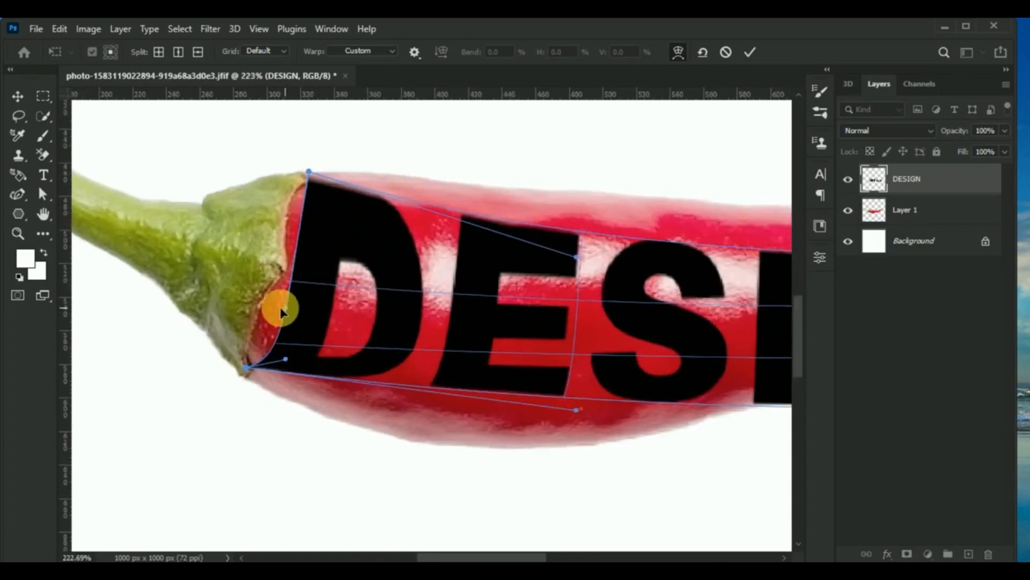
left_click_drag(285, 358, 252, 335)
left_click_drag(308, 172, 298, 171)
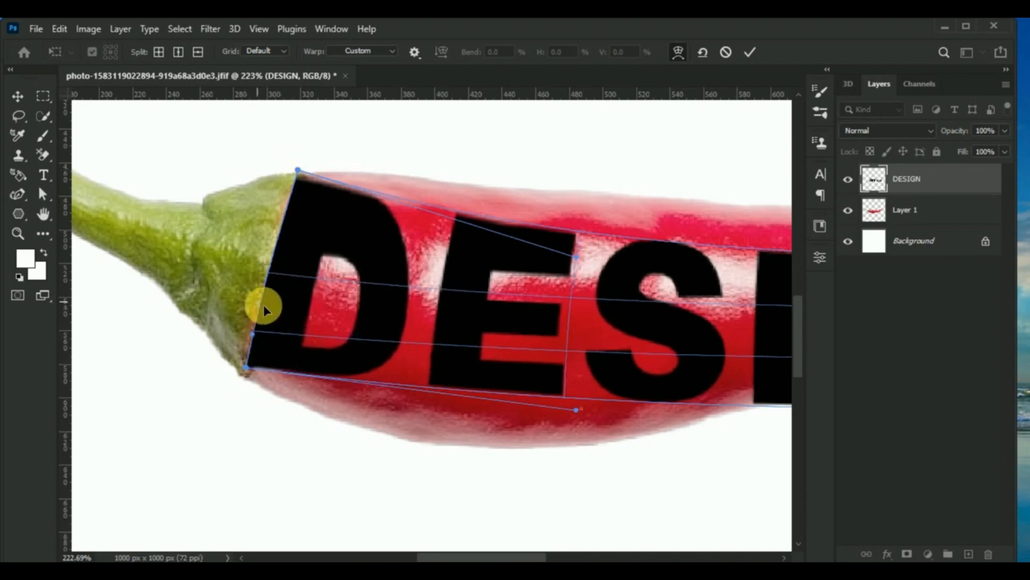
left_click_drag(577, 257, 584, 208)
left_click_drag(577, 409, 569, 472)
Warp the N end of the text so its corners meet the chili's upper and lower edges near the tip.
scroll(283, 320, "down", 1)
left_click_drag(456, 557, 510, 556)
scroll(335, 394, "down", 2)
scroll(335, 399, "down", 1)
left_click_drag(637, 294, 655, 218)
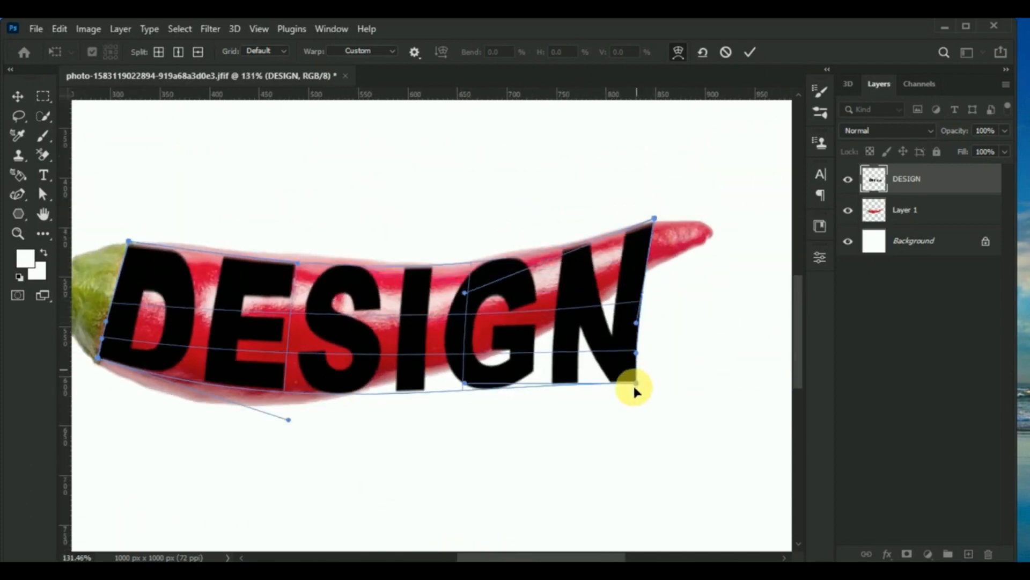
left_click_drag(639, 337, 628, 288)
left_click_drag(636, 352, 631, 293)
scroll(623, 295, "up", 5)
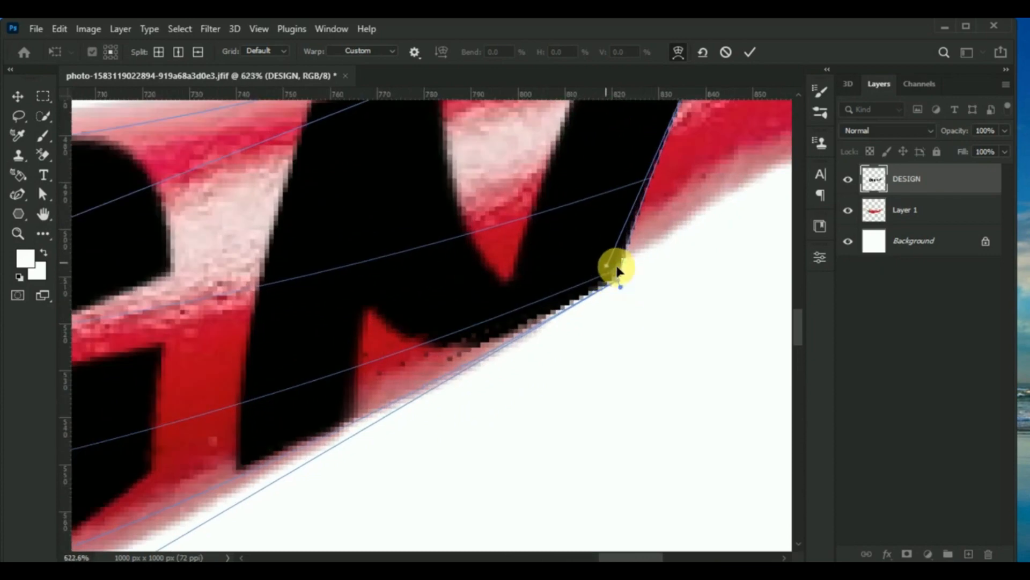
mouse_move(619, 279)
left_mouse_down()
mouse_move(592, 315)
mouse_move(620, 297)
left_mouse_up()
Refine the warp corners and handles beside the N so its slanted edge runs straight between the chili's outlines.
scroll(488, 305, "down", 3)
scroll(479, 326, "down", 3)
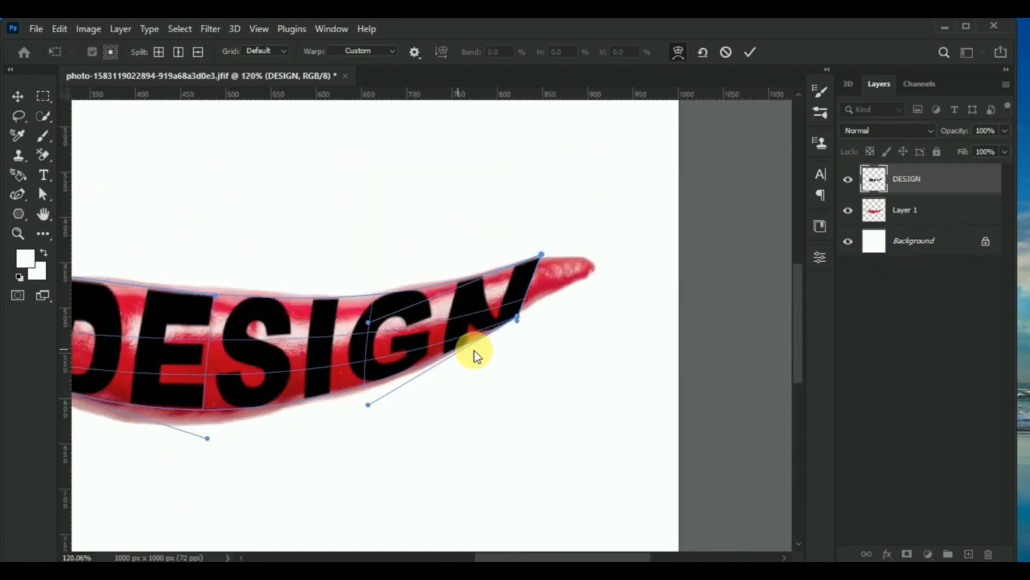
scroll(478, 349, "up", 1)
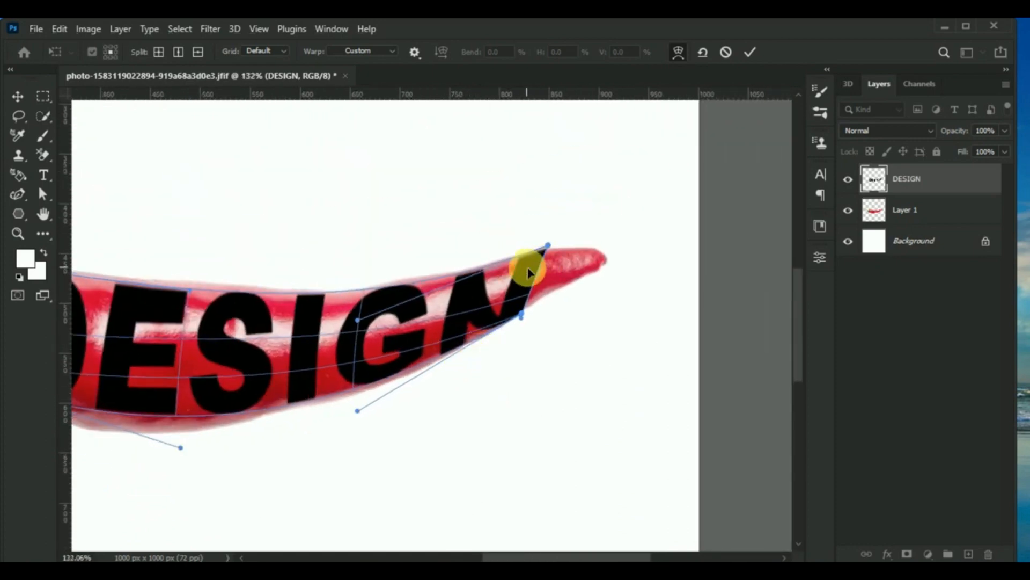
left_click_drag(521, 320, 524, 295)
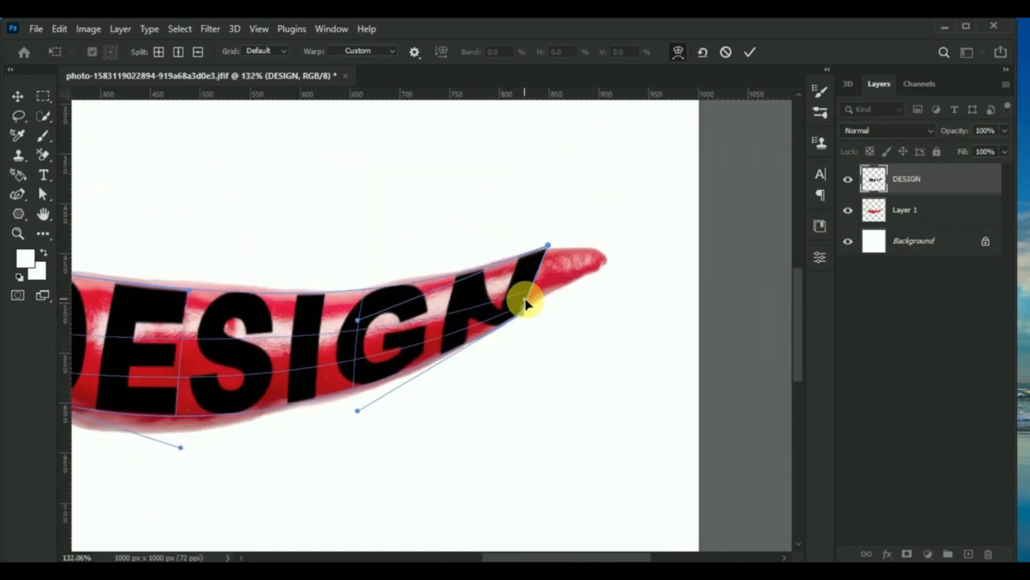
scroll(545, 249, "up", 5)
scroll(541, 257, "up", 1)
mouse_move(468, 471)
left_mouse_down()
mouse_move(477, 427)
mouse_move(455, 477)
left_mouse_up()
left_click_drag(498, 379, 500, 360)
left_click_drag(458, 475, 449, 480)
left_click_drag(540, 277, 495, 292)
left_click_drag(503, 365, 477, 363)
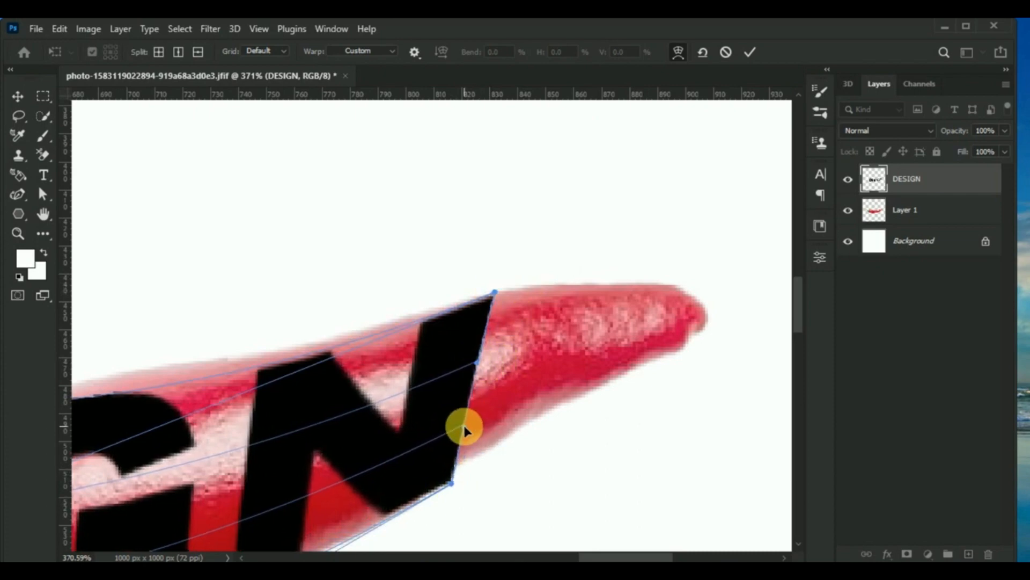
Bend the warp's lower curve to follow the chili's underside and apply the warp.
scroll(502, 338, "down", 5)
scroll(526, 337, "down", 3)
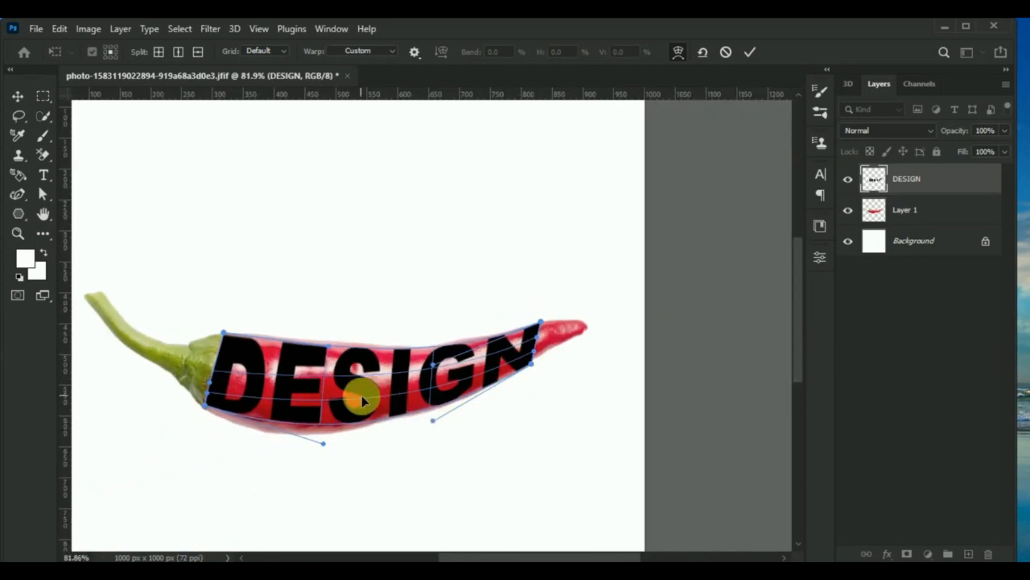
left_click_drag(329, 445, 308, 461)
left_click_drag(432, 420, 446, 413)
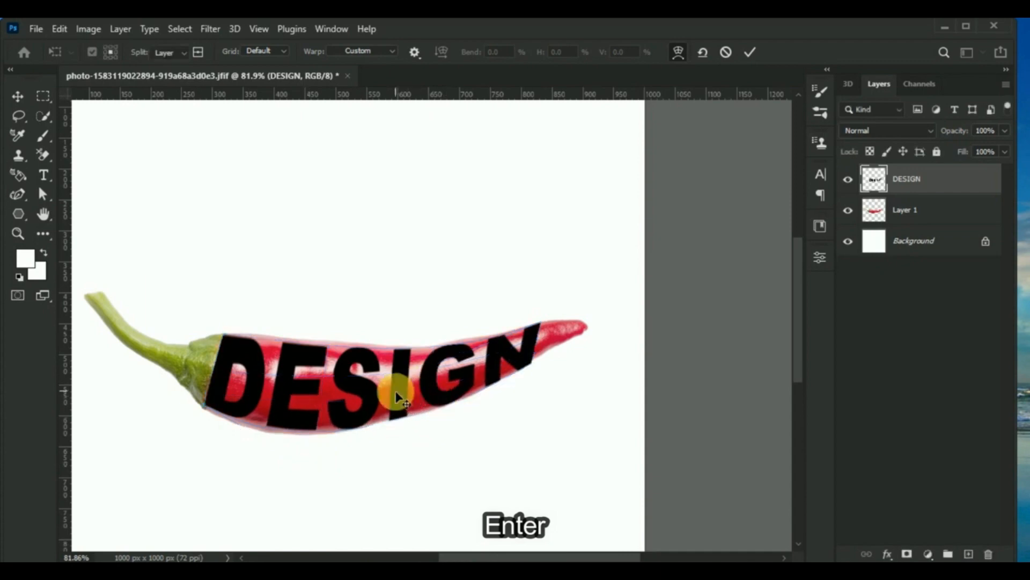
Duplicate the chili layer, Layer 1, and move the copy above the DESIGN layer.
left_click(932, 212)
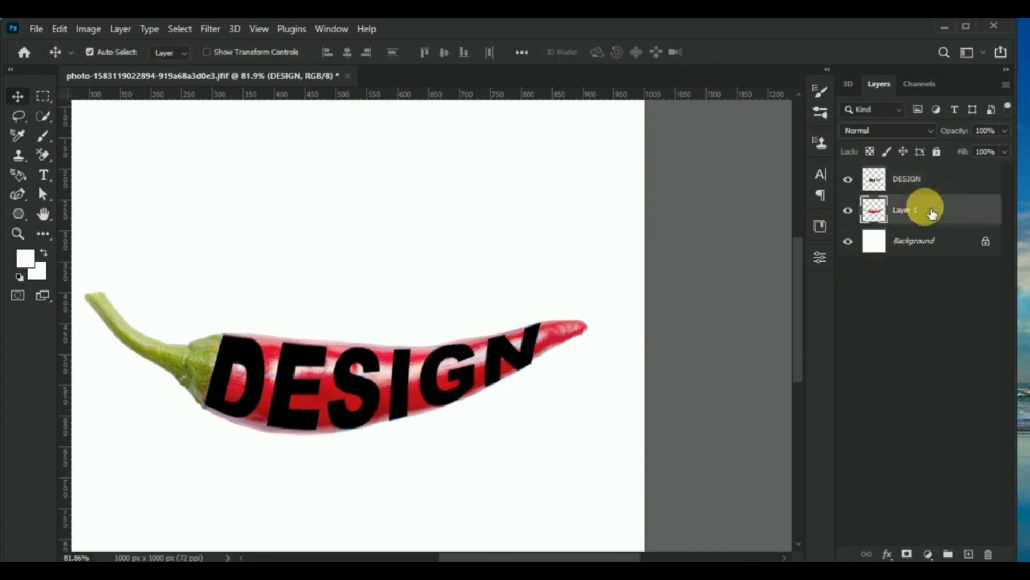
key("ctrl+j")
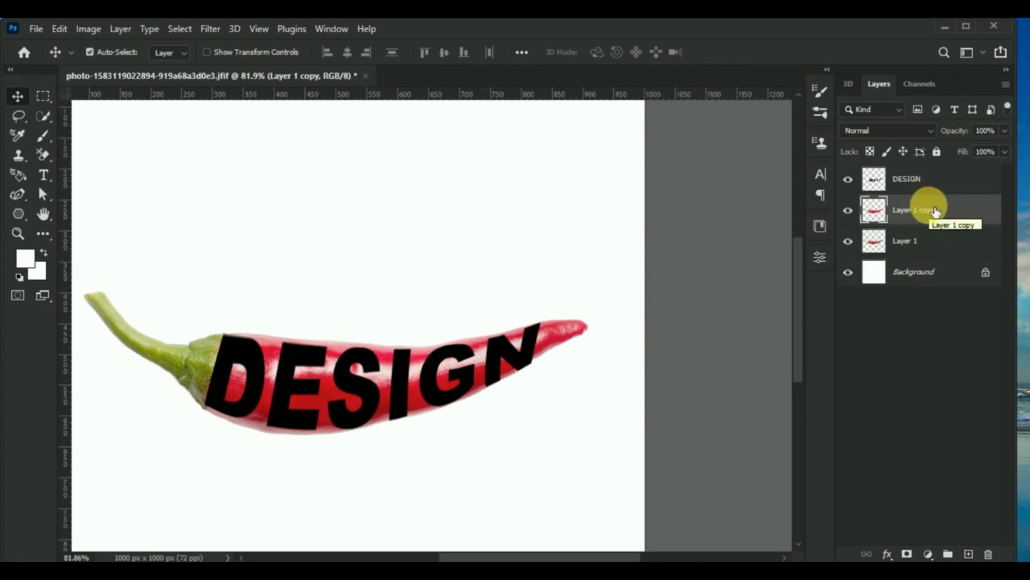
left_click_drag(956, 218, 946, 174)
Clip the chili copy to the DESIGN layer with a clipping mask and hide the original Layer 1.
left_click(122, 29)
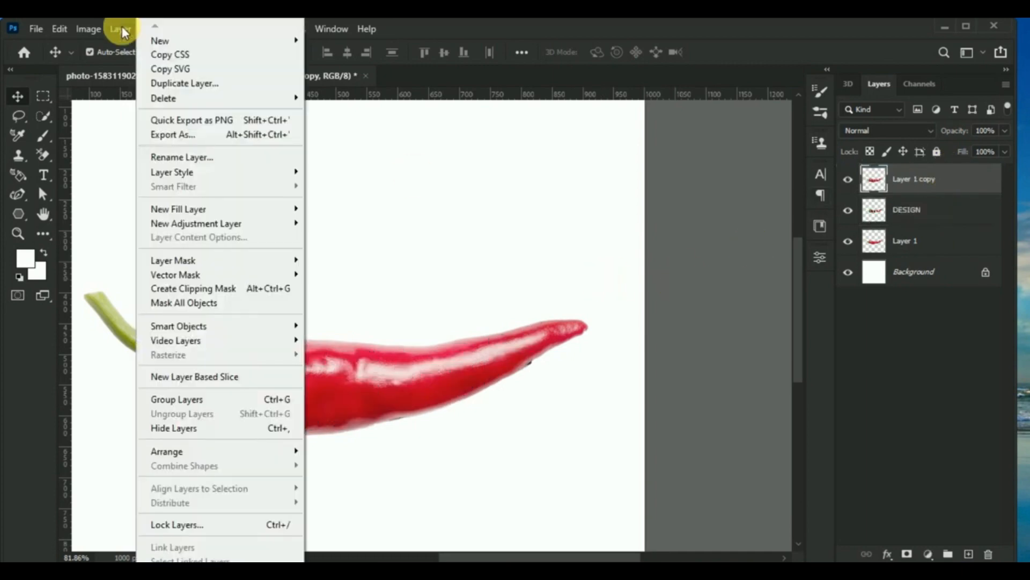
left_click(234, 289)
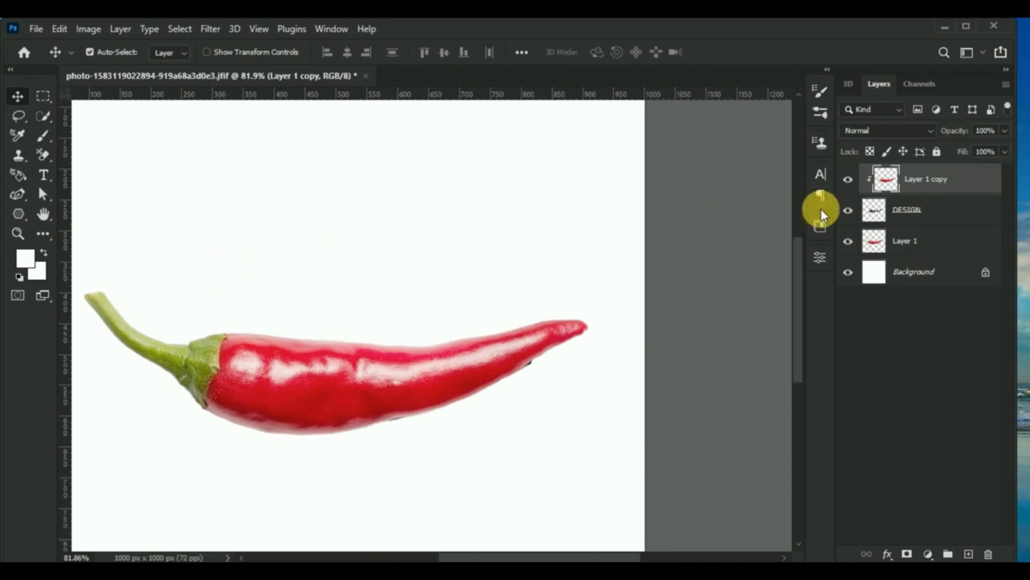
left_click(848, 241)
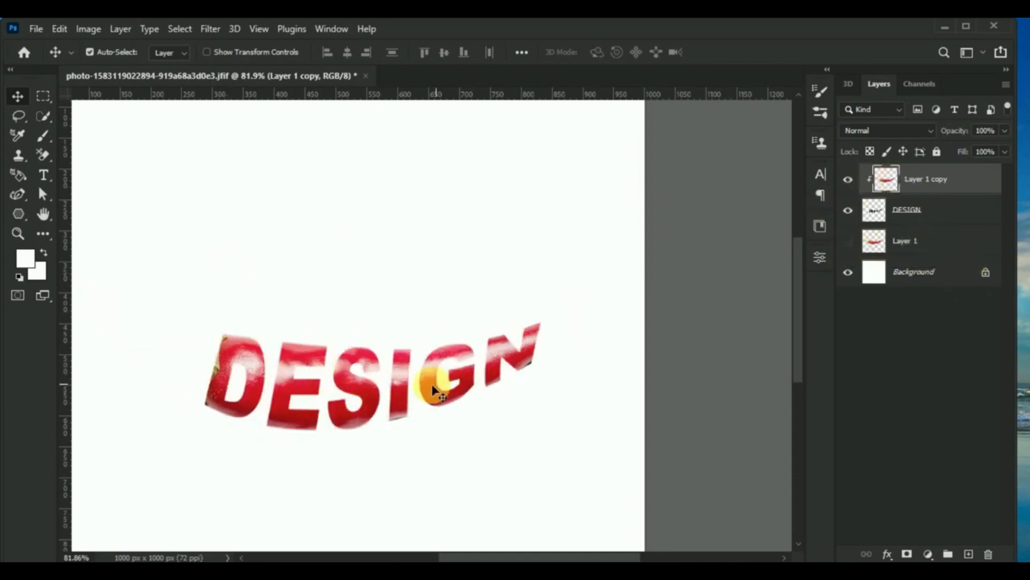
Start warping the clipped chili copy, Layer 1 copy, and bend the grid edge beyond the N slightly outward.
key("ctrl+t")
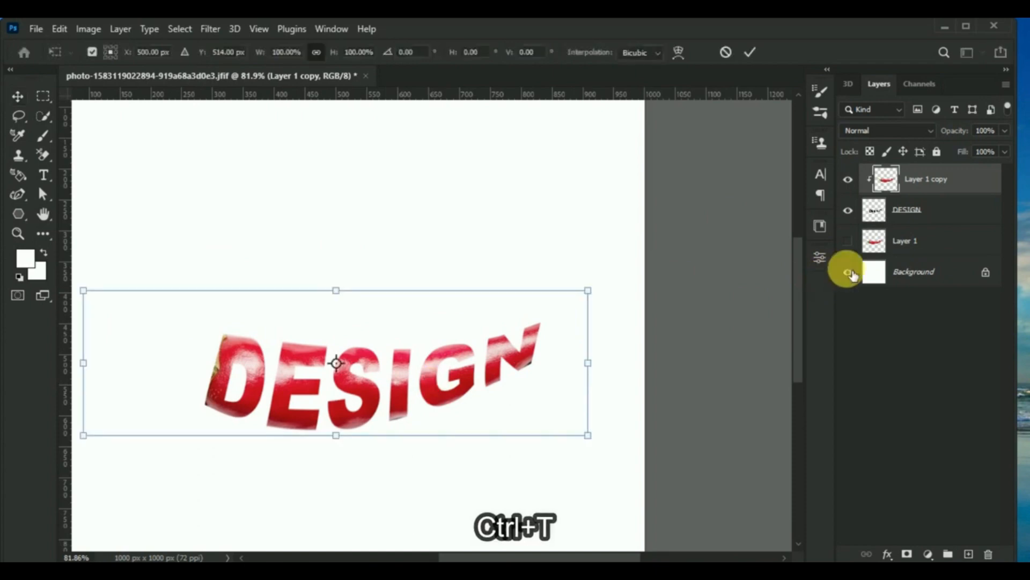
right_click(434, 374)
left_click(456, 153)
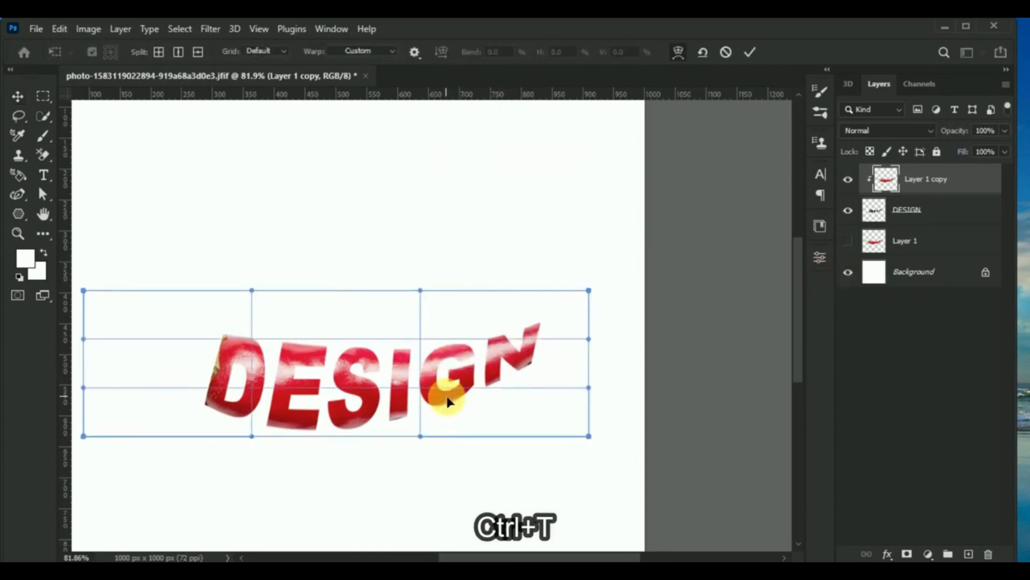
right_click(369, 407)
left_click(402, 189)
scroll(402, 408, "up", 8)
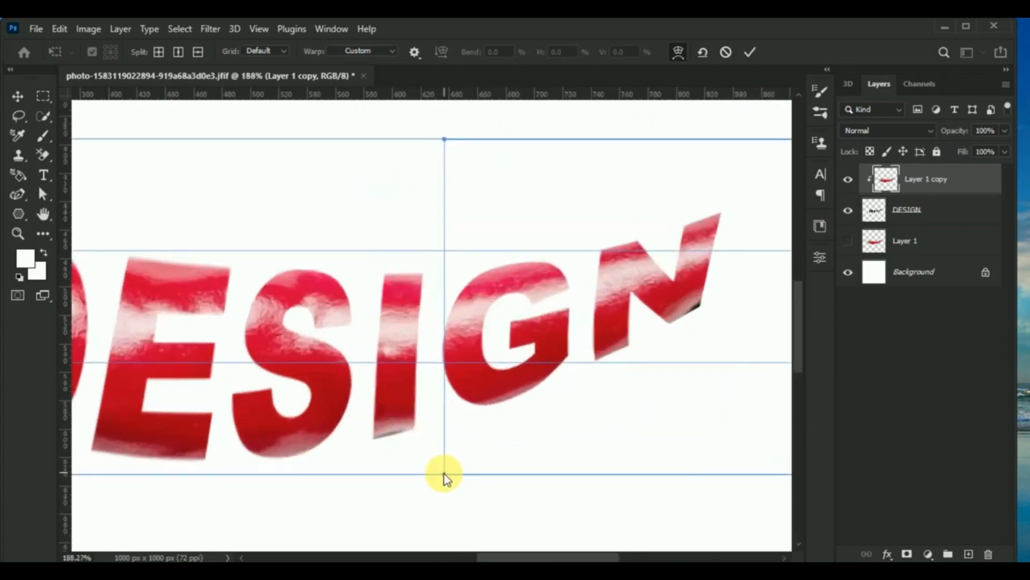
scroll(379, 338, "down", 4)
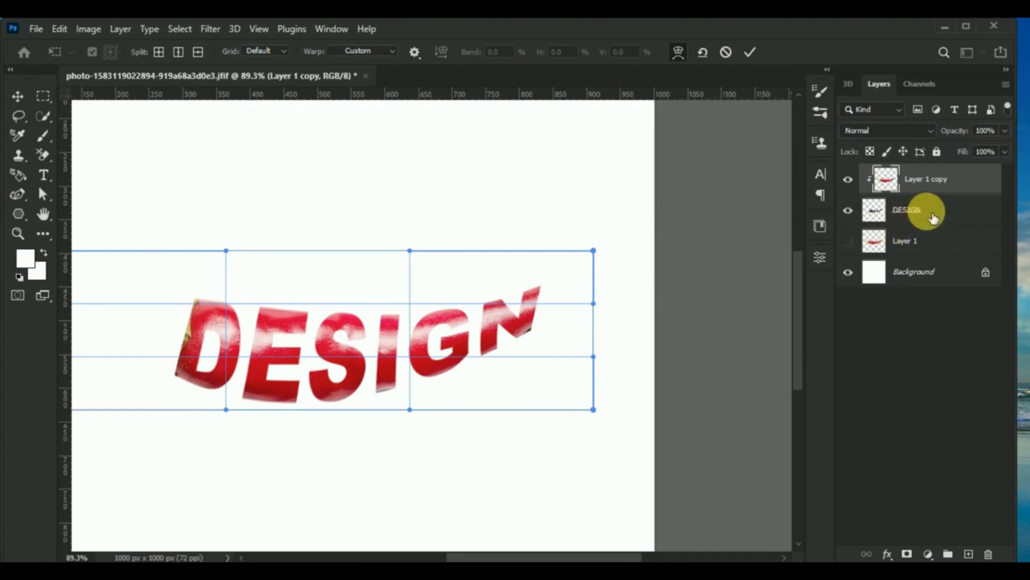
mouse_move(410, 409)
left_mouse_down()
mouse_move(412, 424)
mouse_move(412, 410)
left_mouse_up()
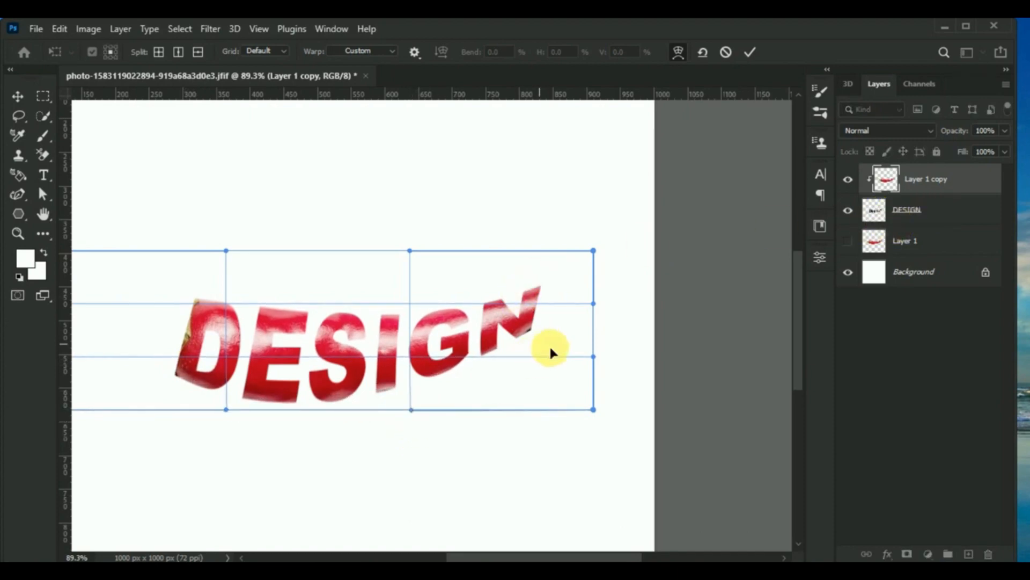
left_click_drag(594, 356, 603, 360)
Pull the upper corner and edge handles on the D's side outward to fill the D with red, and apply the warp.
scroll(288, 299, "down", 2)
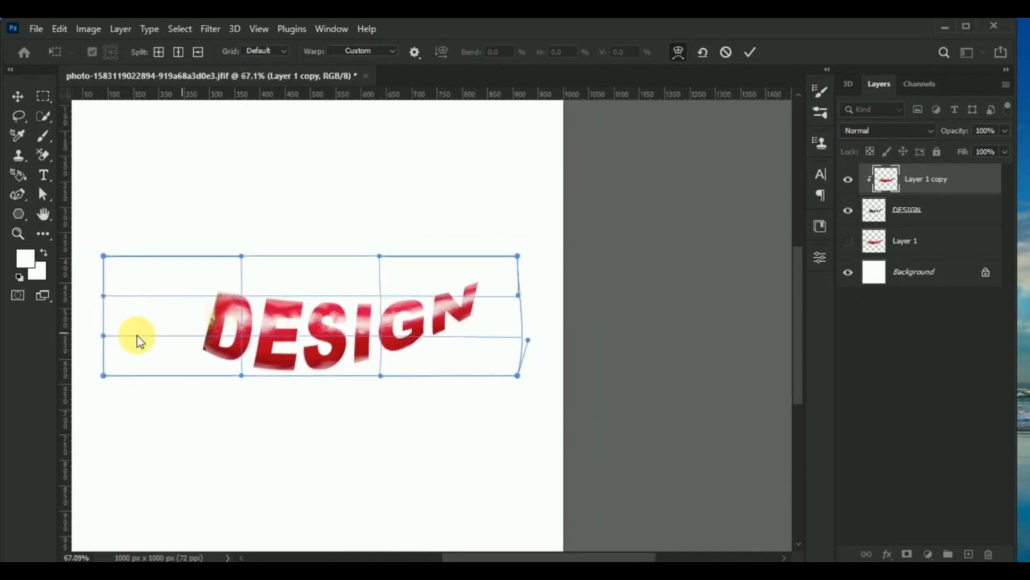
left_click_drag(103, 256, 92, 237)
left_click_drag(103, 295, 80, 290)
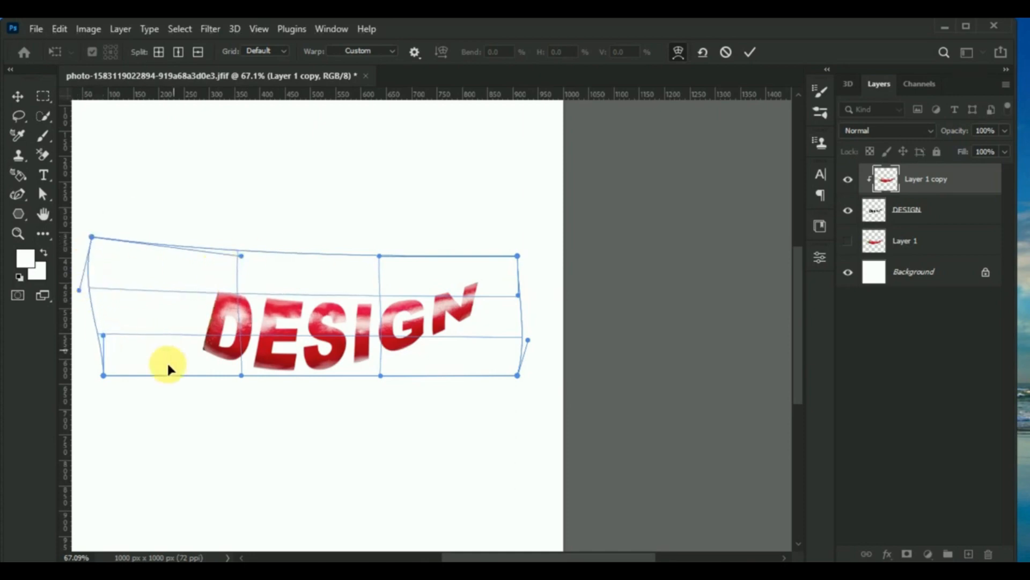
mouse_move(102, 337)
left_mouse_down()
mouse_move(110, 338)
mouse_move(99, 337)
left_mouse_up()
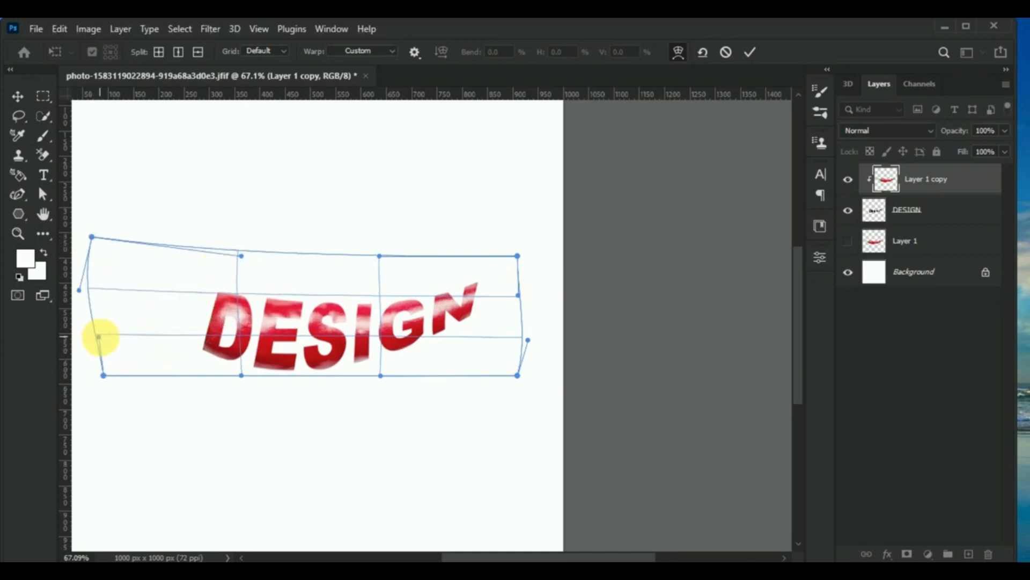
scroll(273, 370, "up", 3)
scroll(288, 341, "down", 2)
scroll(207, 341, "up", 3)
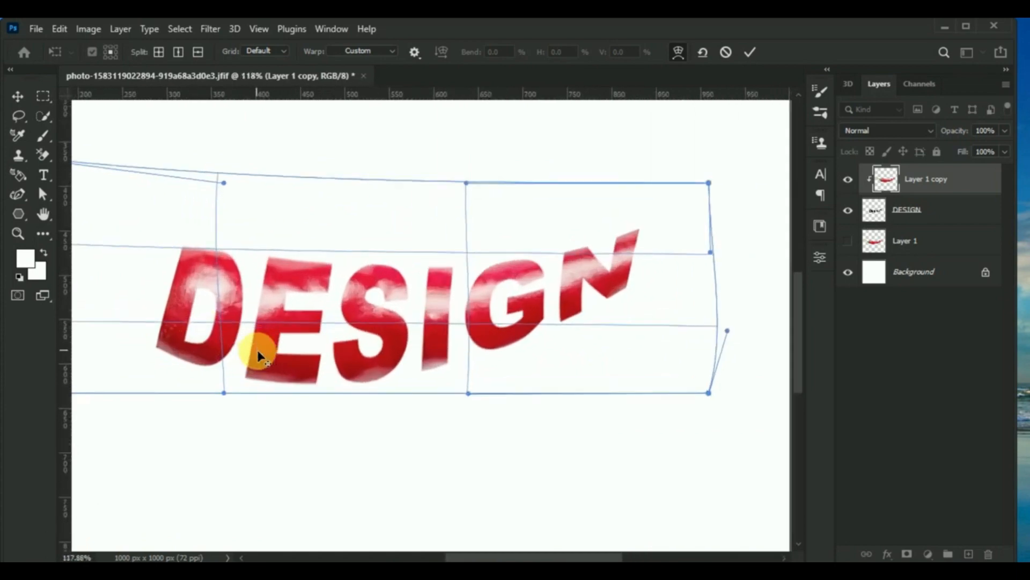
scroll(258, 355, "down", 1)
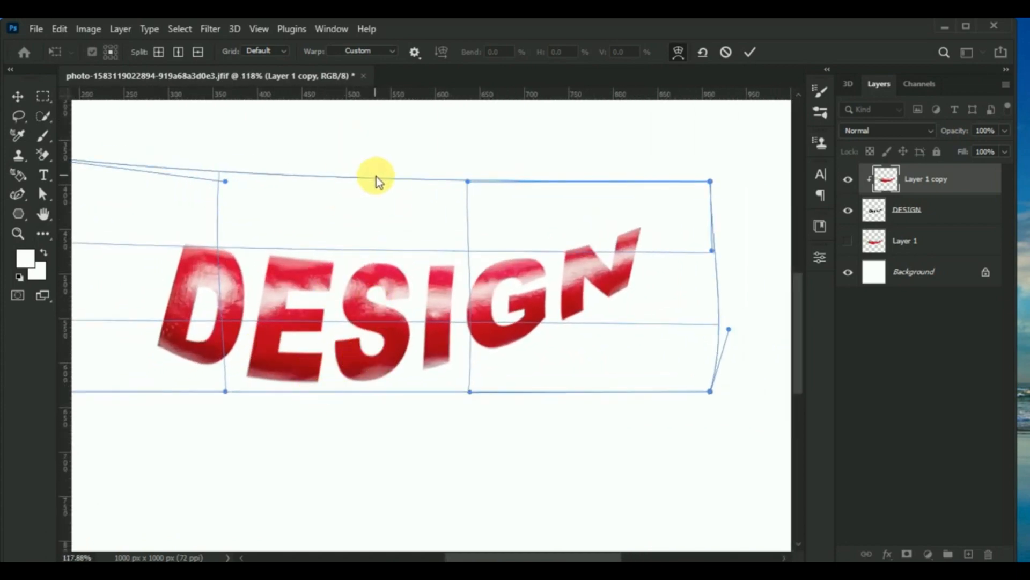
key("Return")
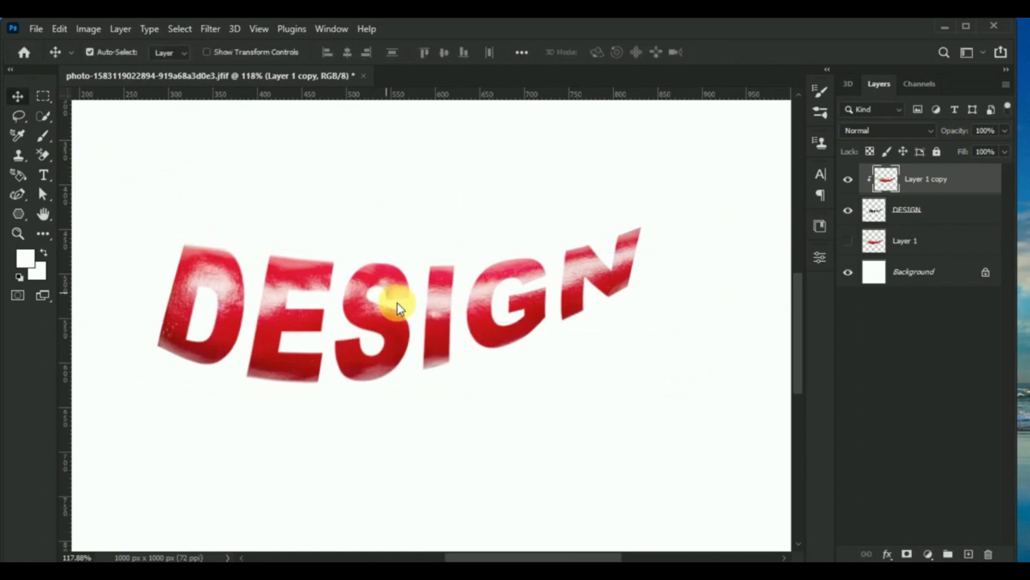
Show the original chili, Layer 1, and hide its content with an inverted black layer mask.
left_click(855, 244)
scroll(507, 320, "down", 1)
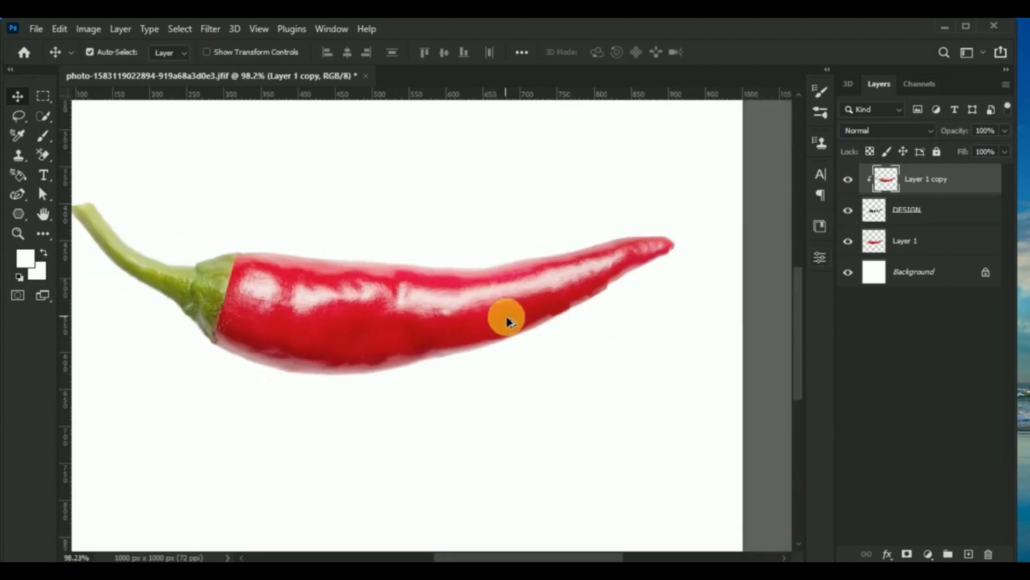
scroll(507, 321, "down", 2)
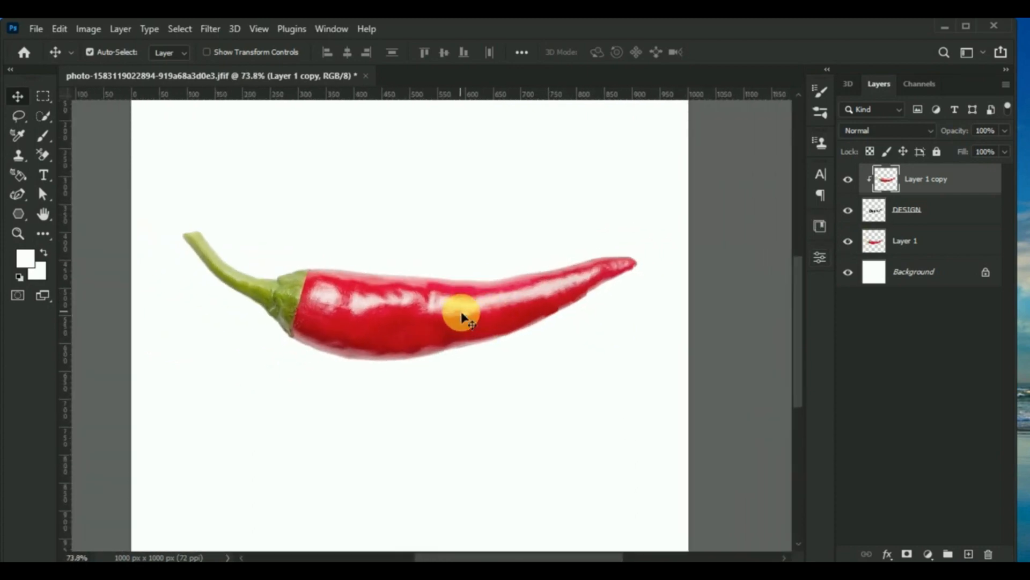
scroll(455, 295, "up", 1)
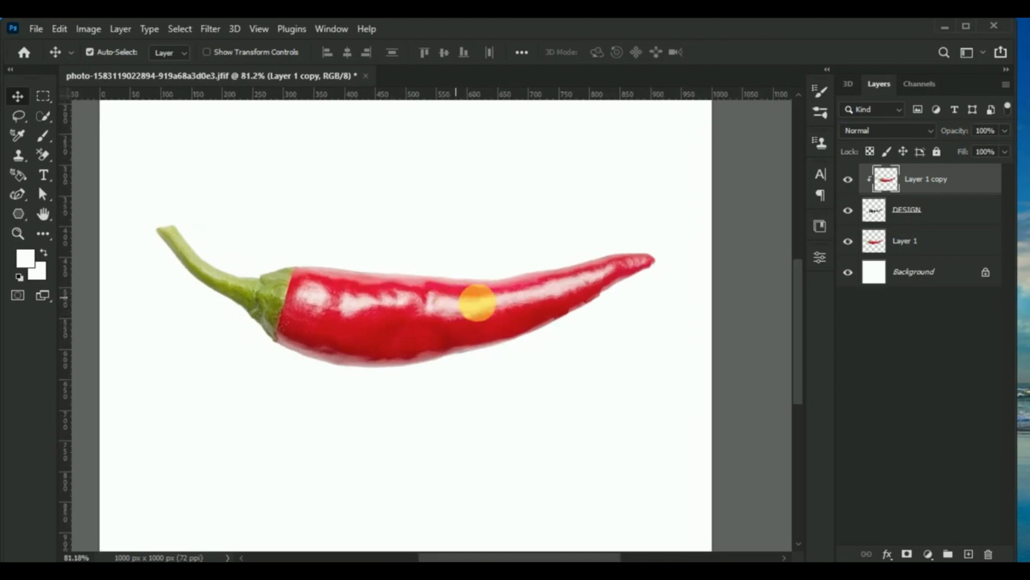
scroll(407, 288, "up", 1)
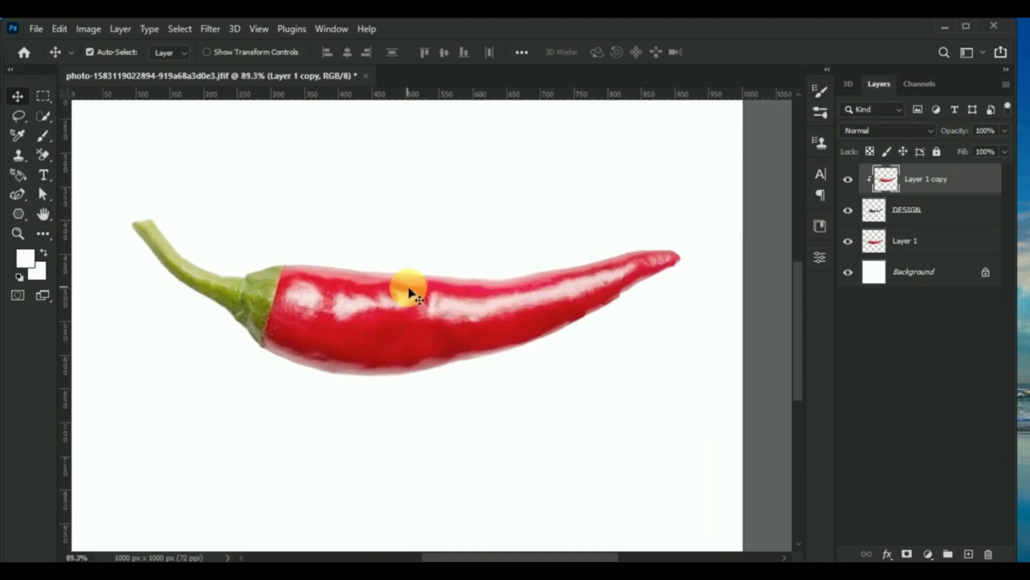
left_click(942, 236)
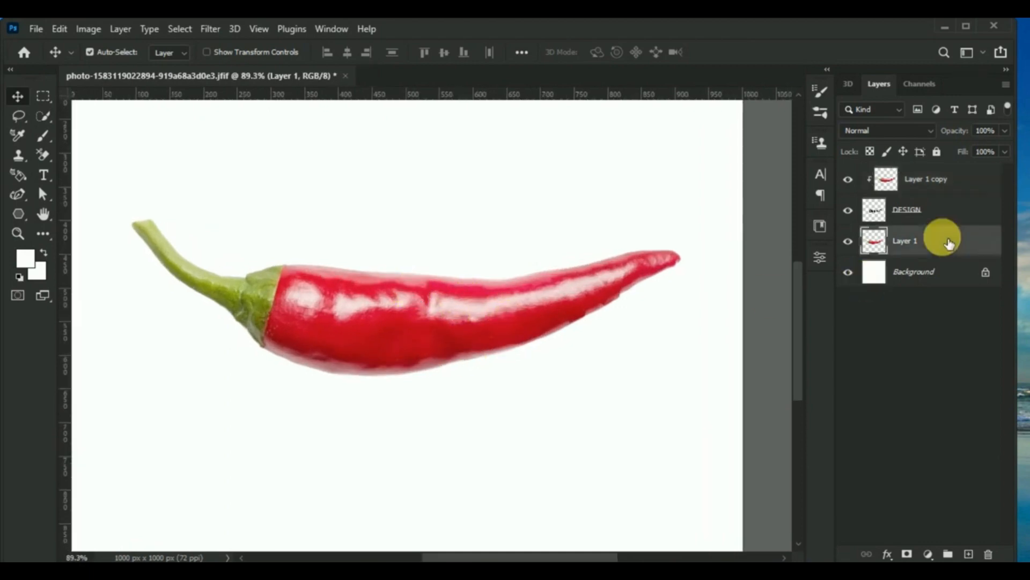
left_click(907, 554)
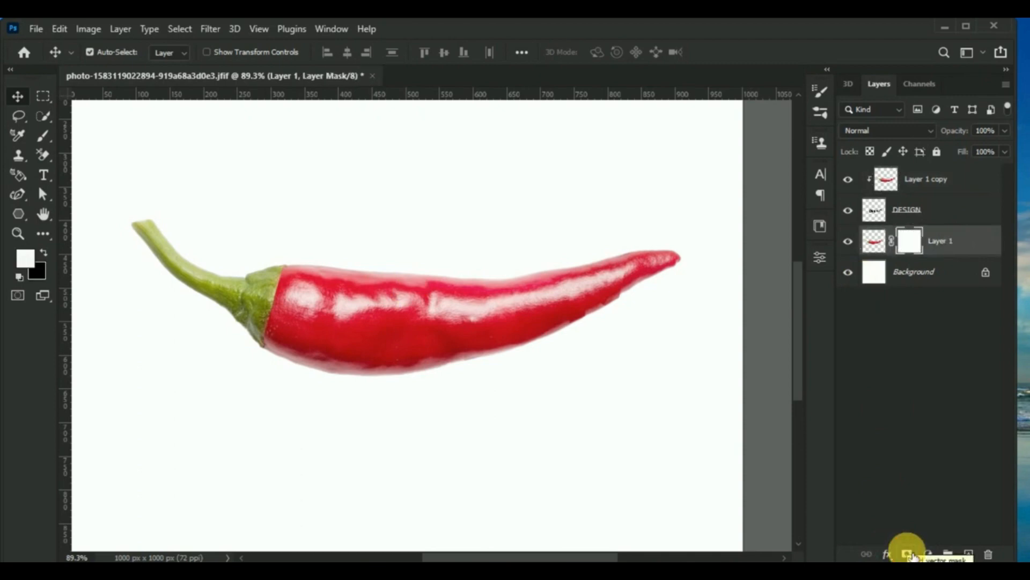
key("ctrl+i")
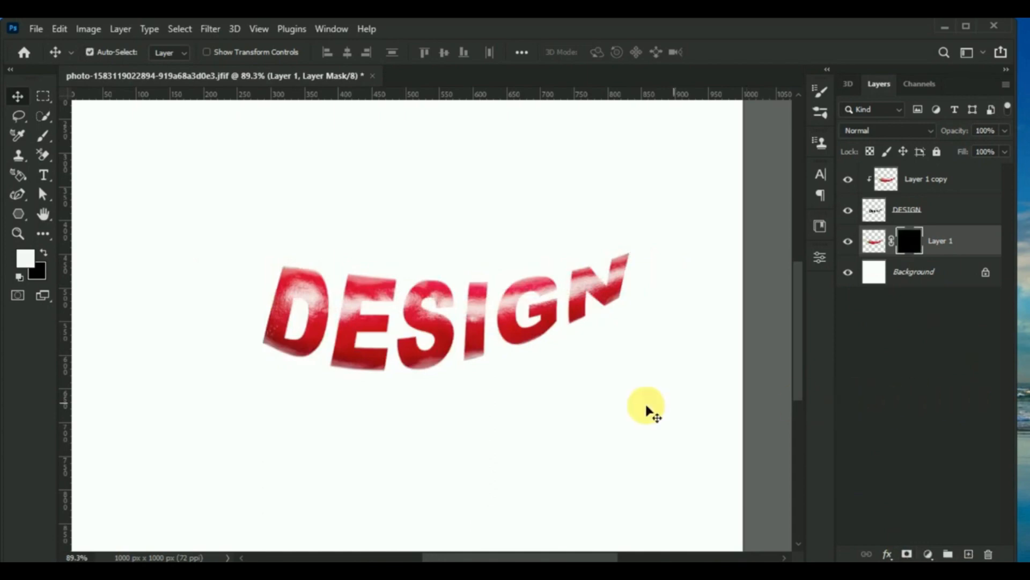
Paint white on Layer 1's mask with a 45 px brush at 100% opacity to reveal the chili's stem and tip.
left_click(41, 132)
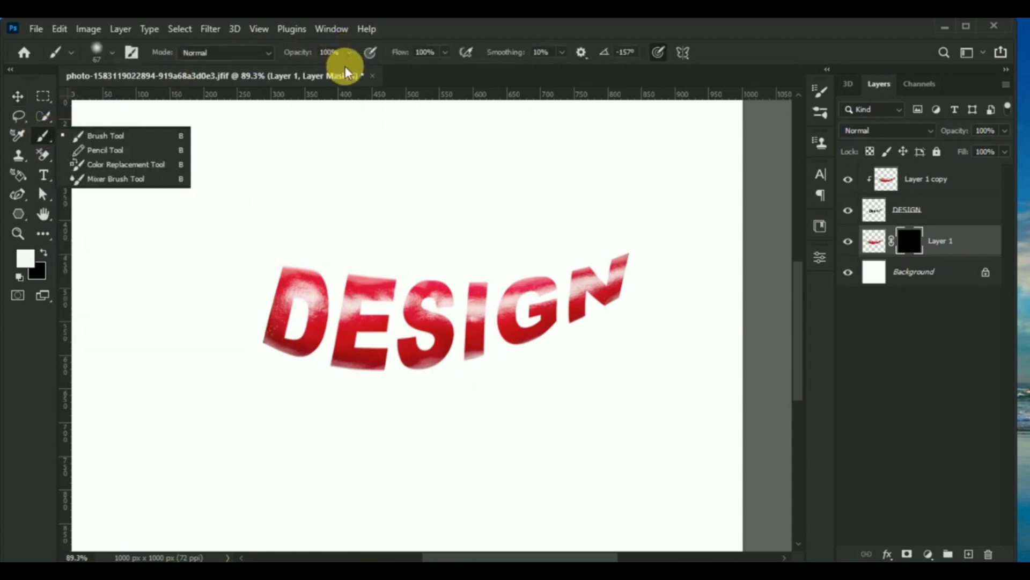
left_click(349, 52)
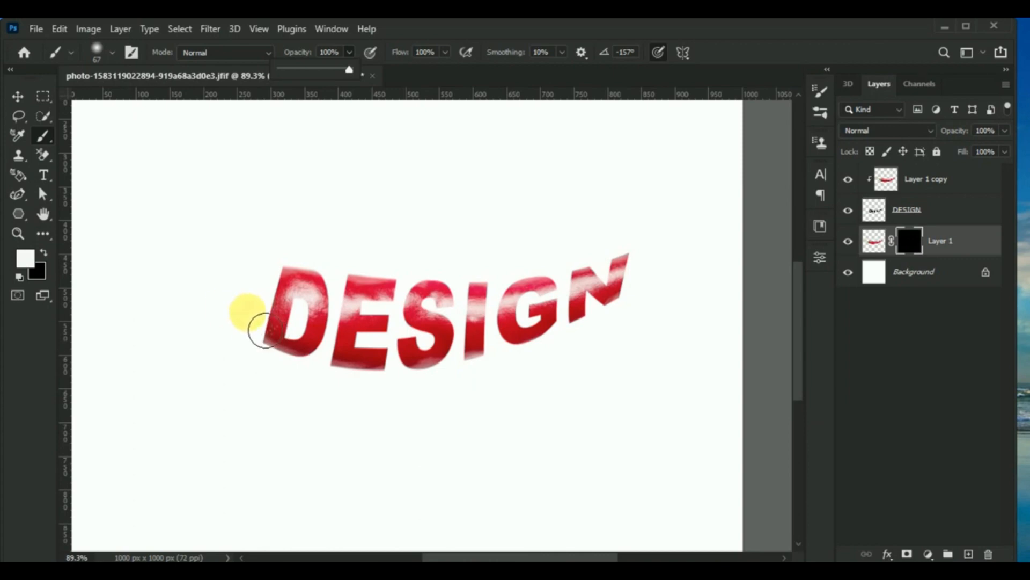
key("bracketright")
key("bracketright")
key("bracketright")
key("bracketright")
key("bracketright")
key("bracketright")
key("bracketright")
key("bracketright")
key("bracketright")
key("bracketright")
key("bracketright")
key("bracketright")
key("bracketright")
key("bracketright")
key("bracketright")
key("bracketright")
key("bracketright")
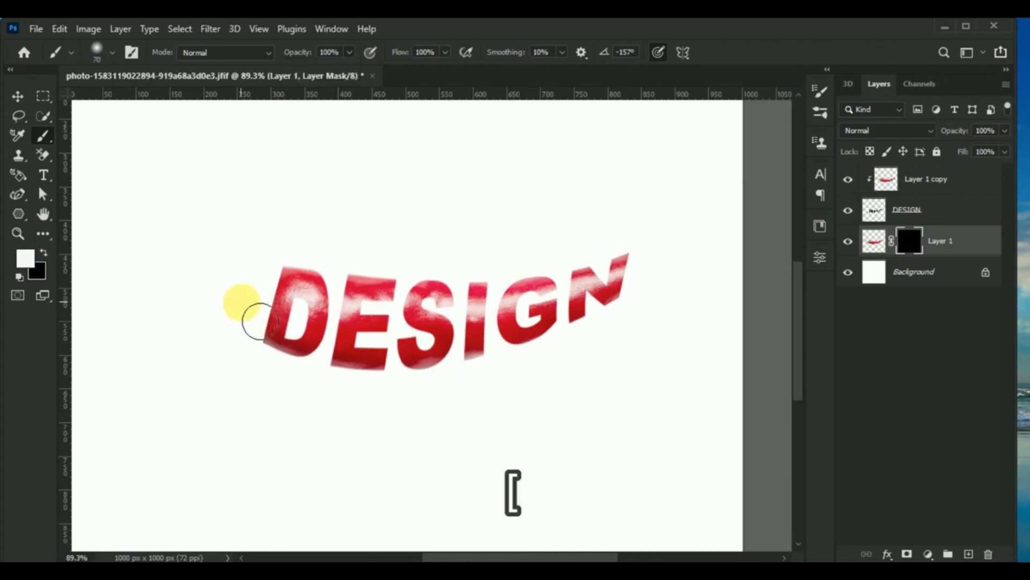
scroll(242, 303, "down", 1)
key("bracketleft")
key("bracketleft")
key("bracketleft")
key("bracketleft")
key("bracketleft")
key("bracketleft")
key("bracketleft")
key("bracketleft")
key("bracketleft")
key("bracketleft")
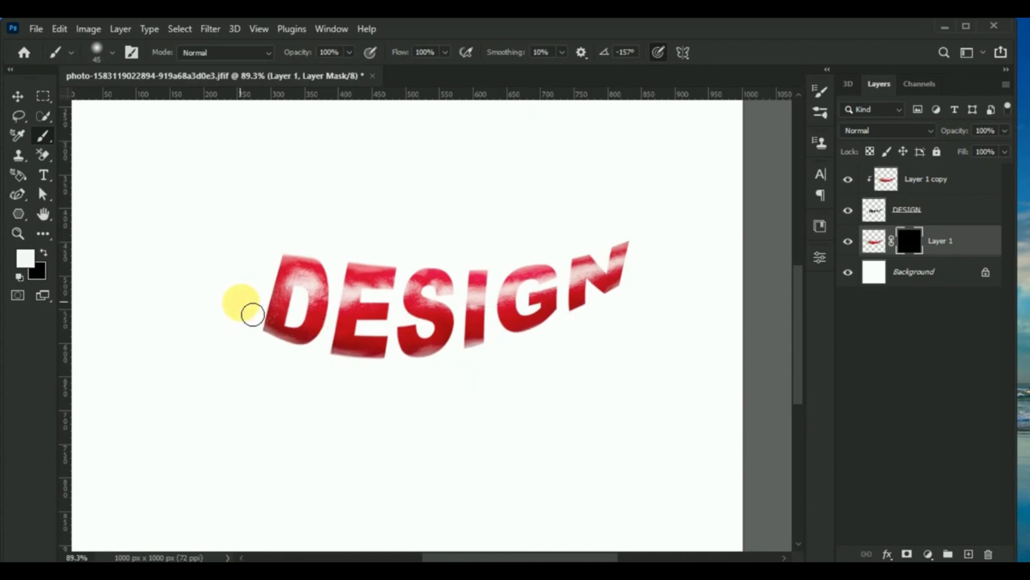
mouse_move(247, 314)
left_mouse_down()
mouse_move(264, 306)
mouse_move(221, 281)
mouse_move(273, 268)
mouse_move(259, 321)
mouse_move(256, 306)
mouse_move(168, 254)
mouse_move(189, 255)
mouse_move(138, 195)
mouse_move(231, 267)
mouse_move(219, 287)
left_mouse_up()
mouse_move(611, 293)
left_mouse_down()
mouse_move(623, 299)
mouse_move(672, 249)
mouse_move(704, 251)
mouse_move(641, 276)
mouse_move(643, 291)
mouse_move(642, 269)
mouse_move(646, 279)
mouse_move(675, 249)
mouse_move(688, 258)
mouse_move(683, 245)
mouse_move(692, 249)
left_mouse_up()
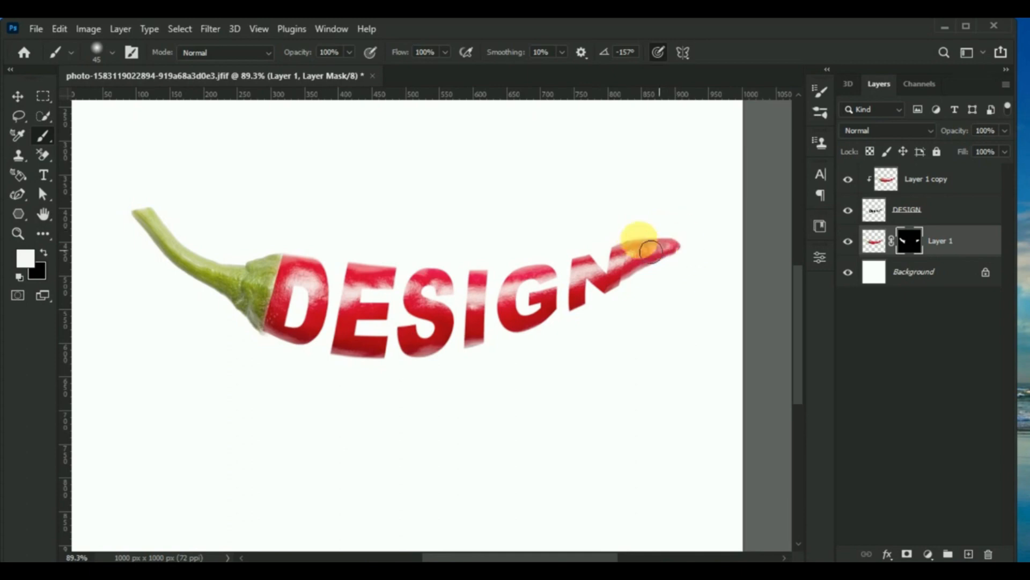
Merge Layer 1, DESIGN and Layer 1 copy into a single layer above the Background.
left_click(18, 95)
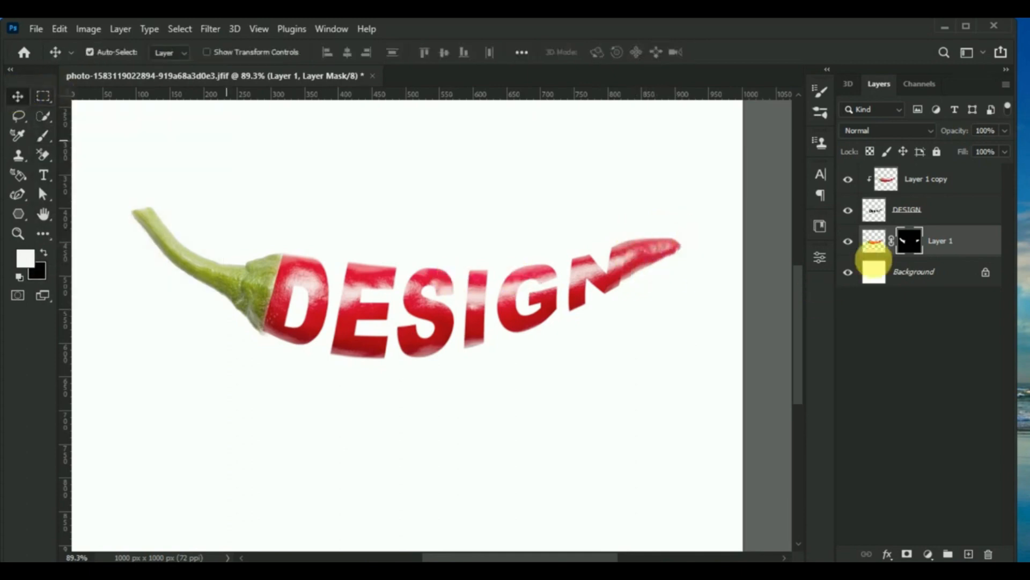
left_click(944, 211, "shift")
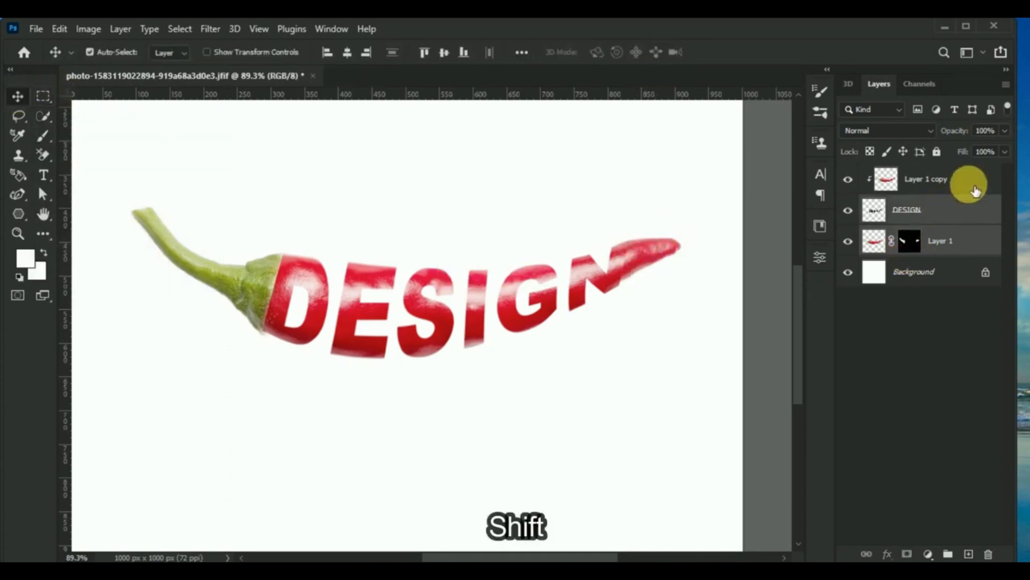
left_click(972, 187, "shift")
key("ctrl+e")
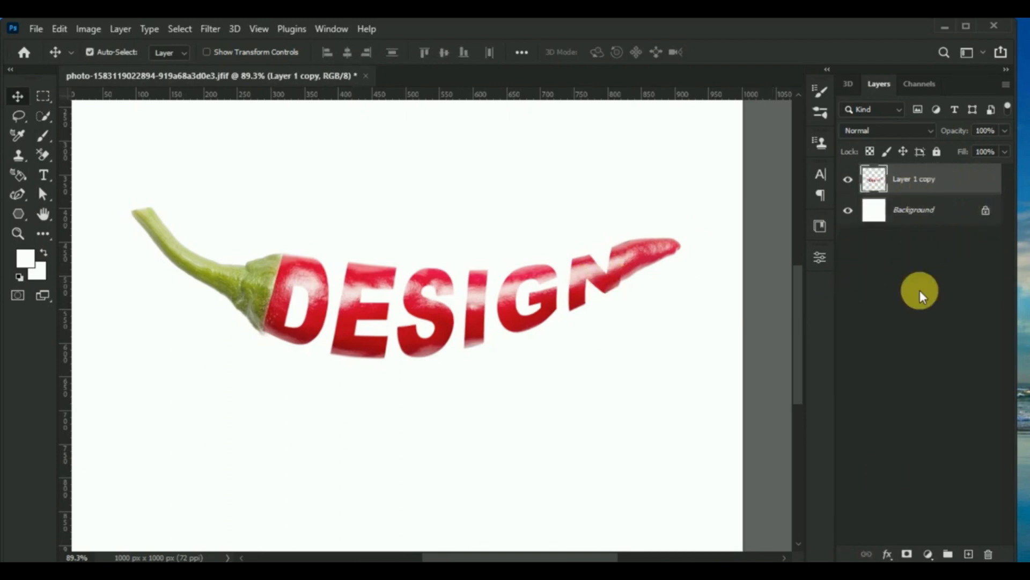
Give the merged layer a black drop shadow at 100% opacity and 79°, with 234 px distance, 7% spread and a reduced size.
left_click(888, 554)
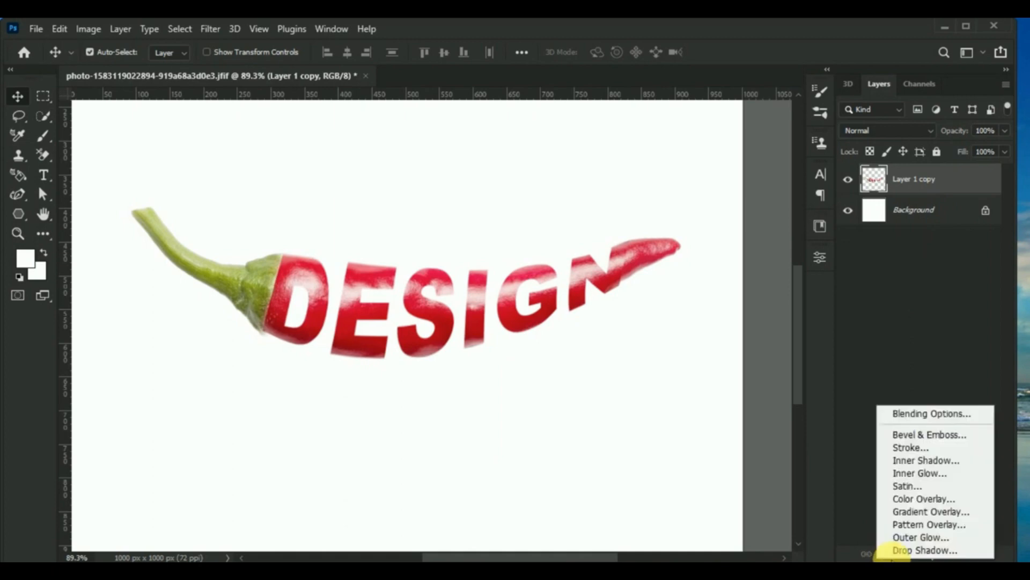
left_click(916, 412)
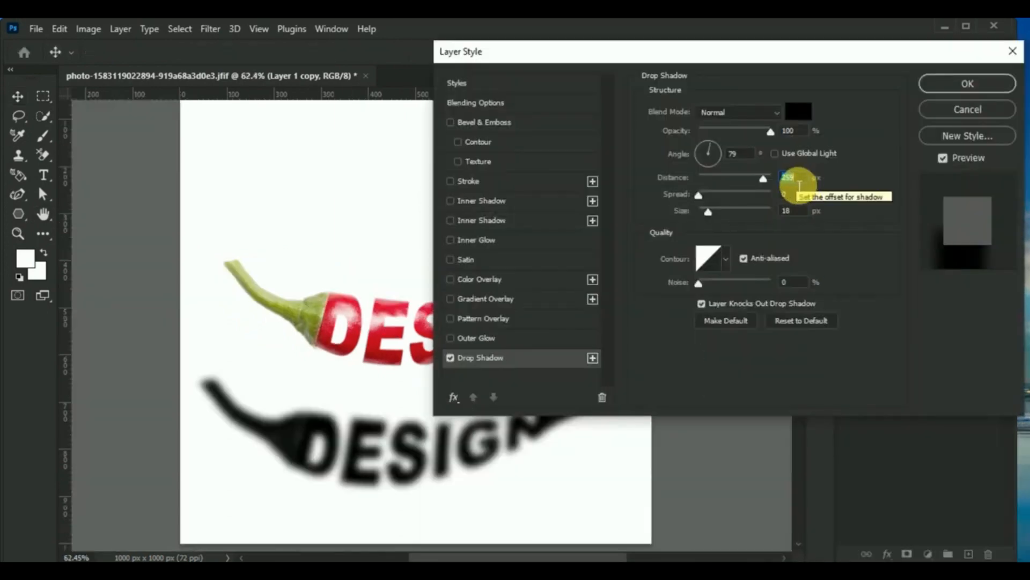
type("234")
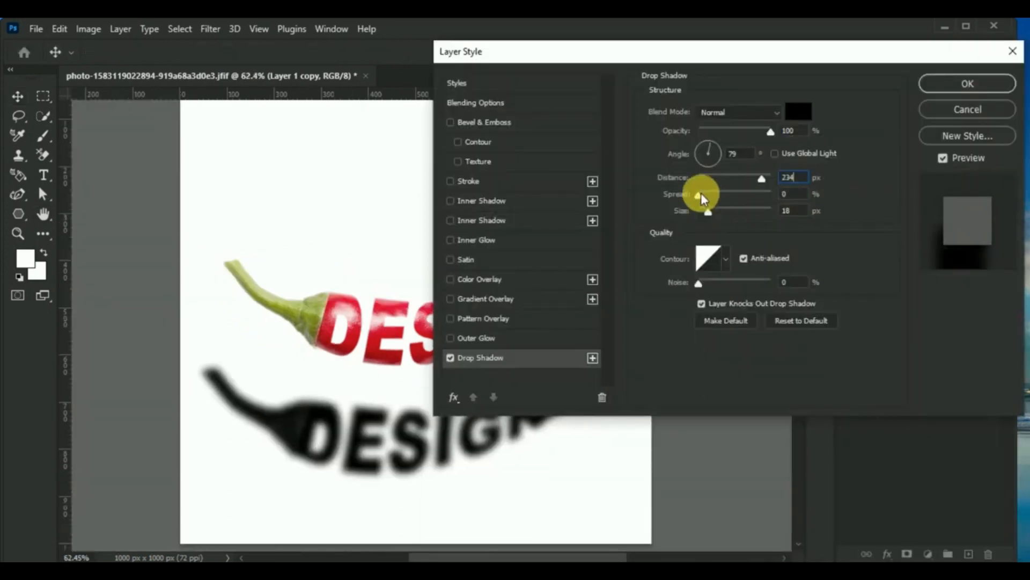
left_click(795, 196)
type("7")
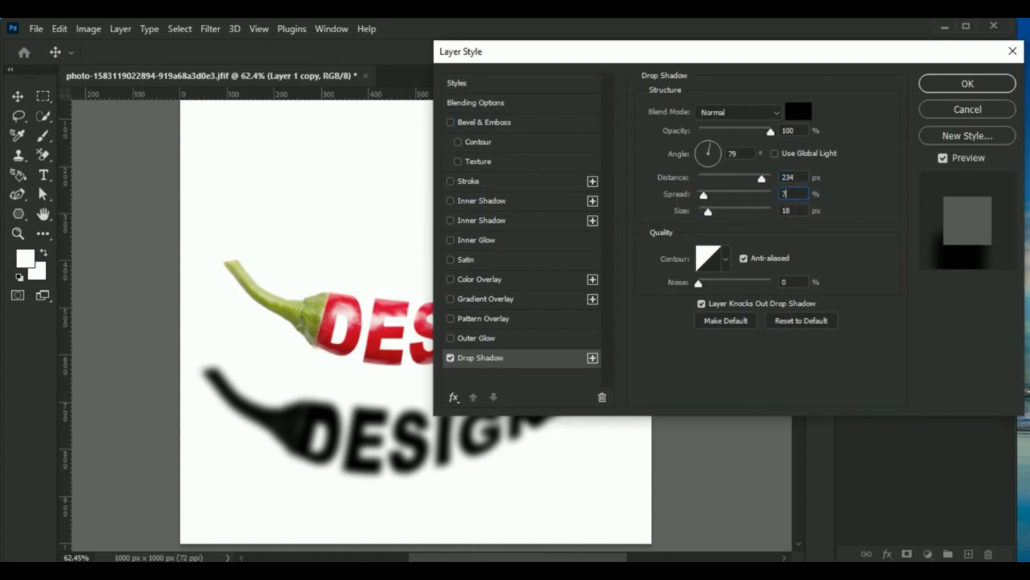
double_click(798, 211)
type("3")
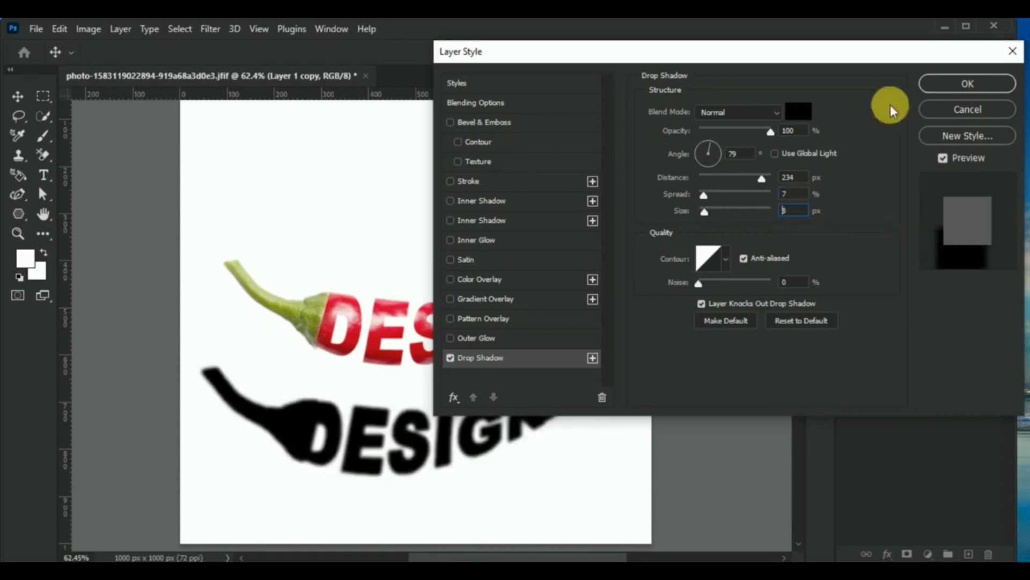
left_click(953, 82)
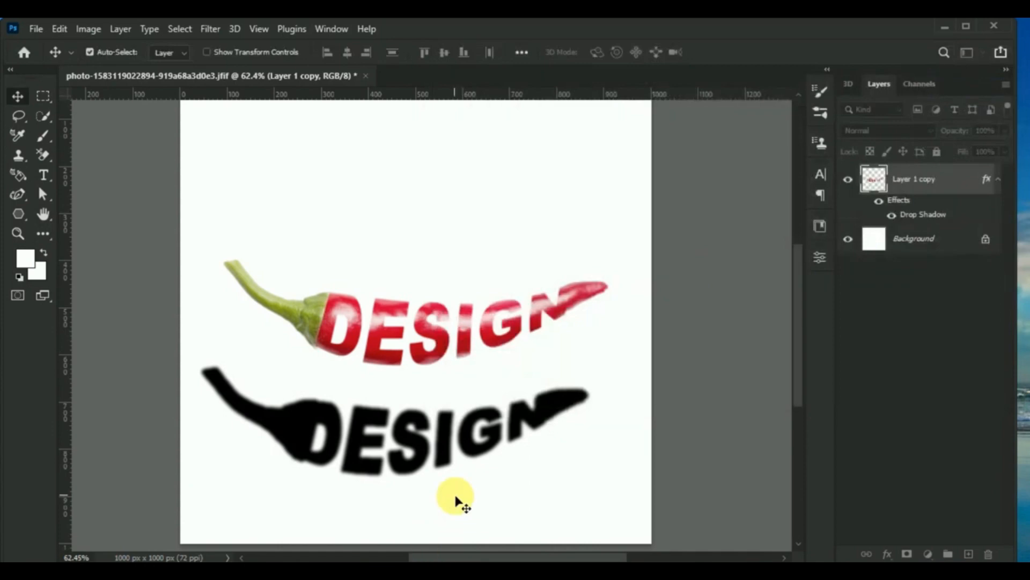
Rasterize the layer style of Layer 1 copy so its drop shadow becomes pixels.
left_click(116, 27)
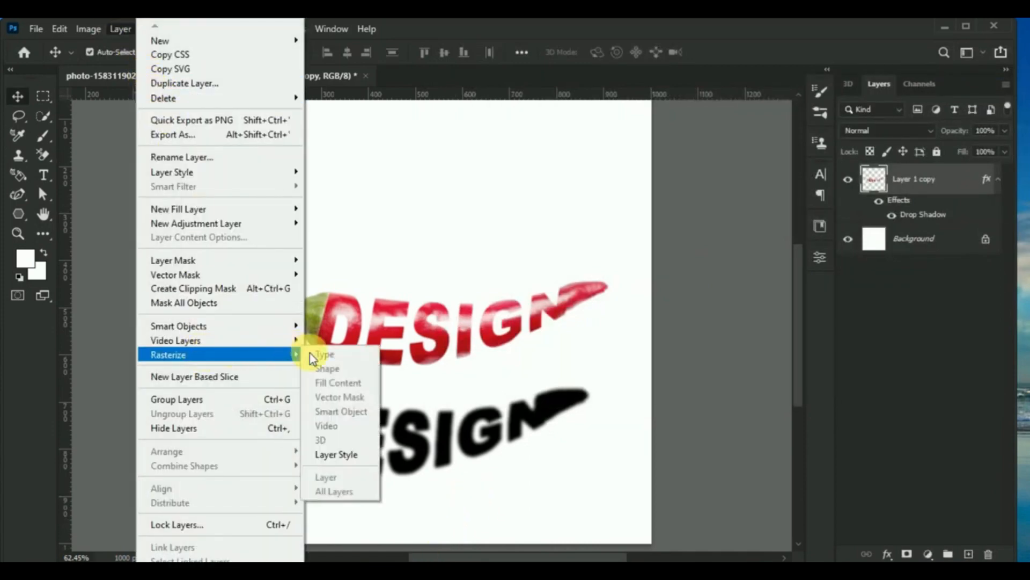
left_click(331, 454)
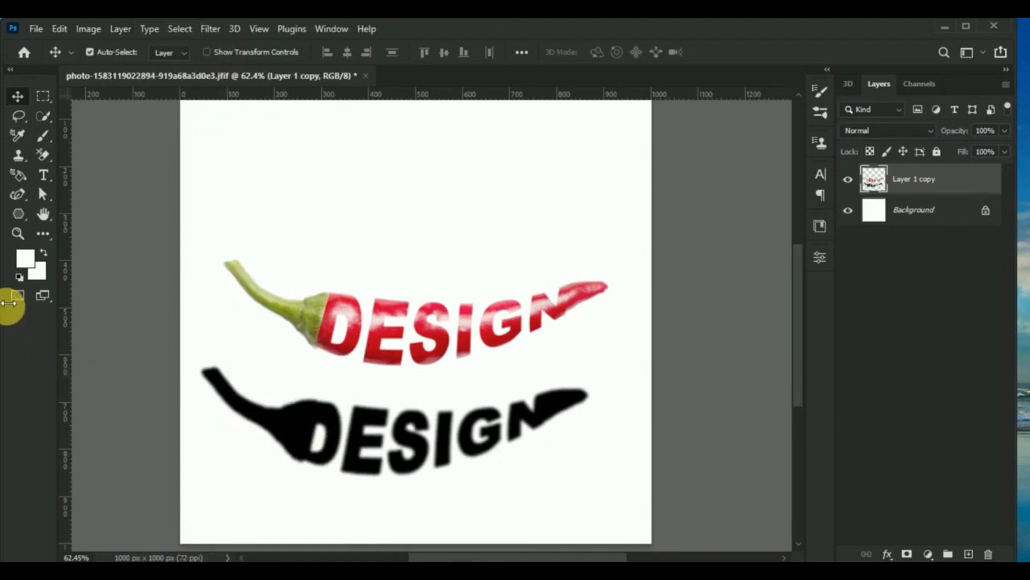
Lasso the black shadow below the DESIGN lettering, cut it from Layer 1 copy and paste it onto its own layer.
left_click(26, 120)
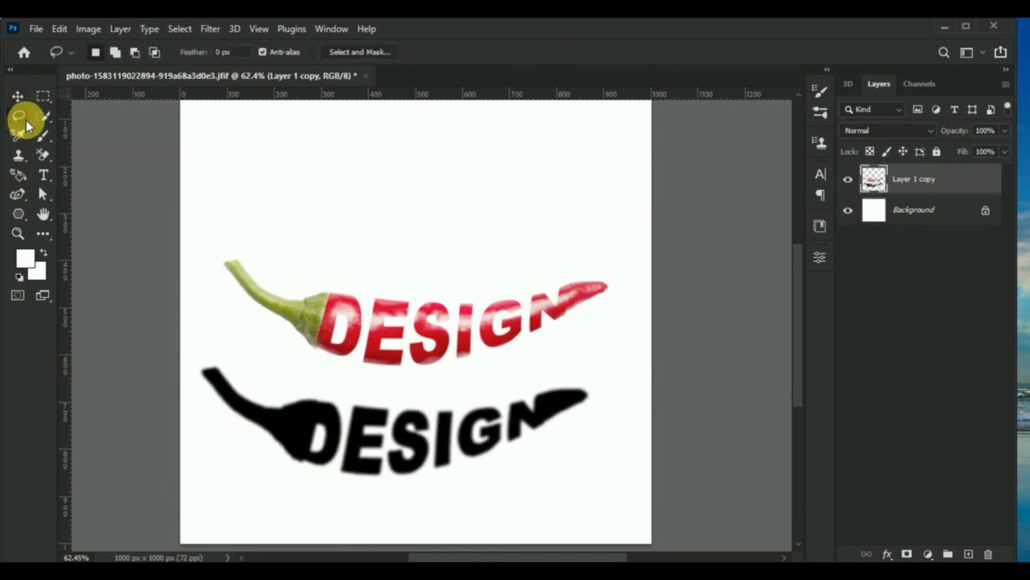
right_click(25, 121)
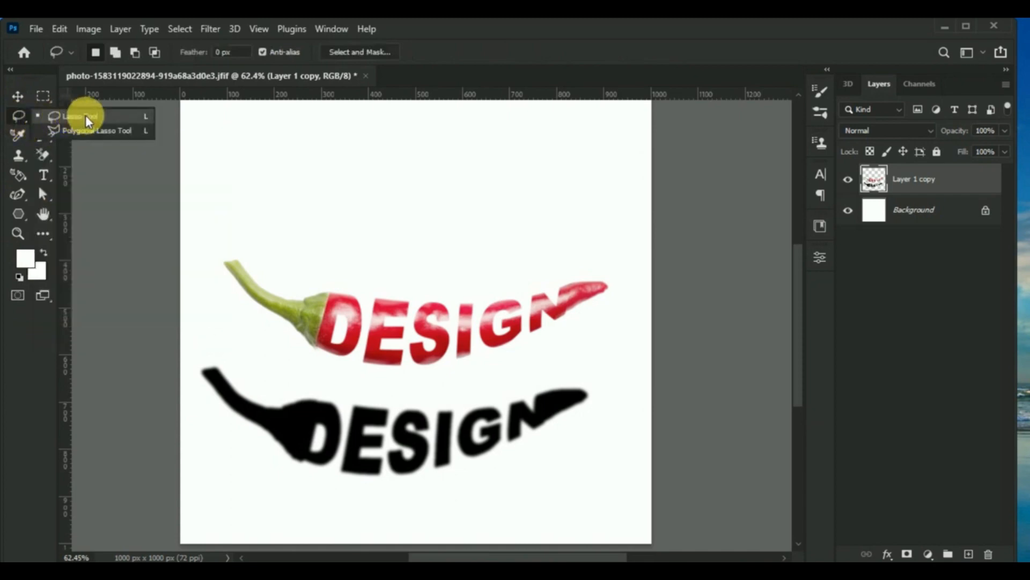
left_click(82, 115)
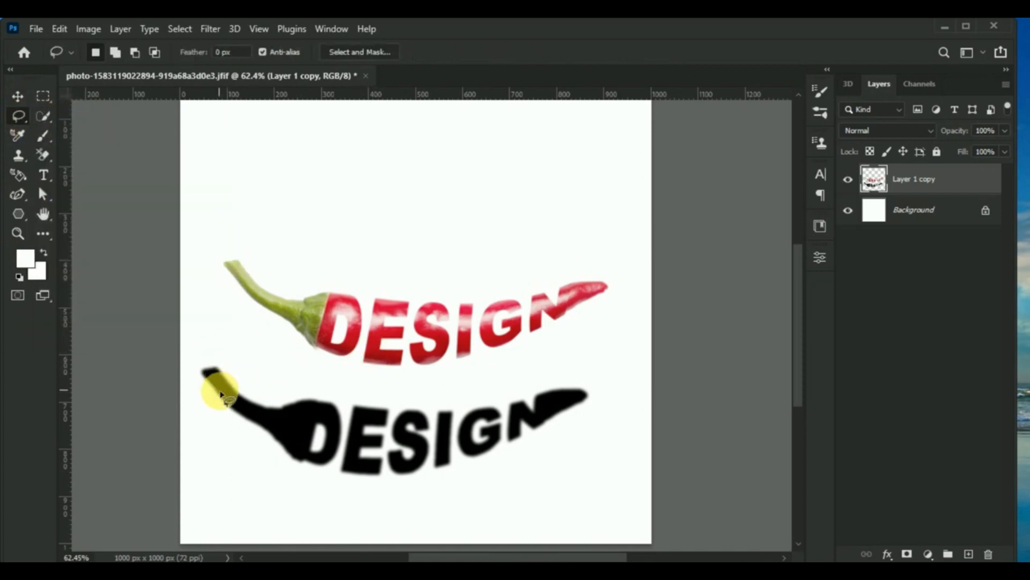
mouse_move(217, 436)
left_mouse_down()
mouse_move(191, 371)
mouse_move(209, 346)
mouse_move(268, 371)
mouse_move(419, 381)
mouse_move(570, 374)
mouse_move(605, 386)
mouse_move(555, 456)
mouse_move(426, 490)
mouse_move(353, 496)
mouse_move(263, 477)
mouse_move(231, 467)
mouse_move(214, 429)
left_mouse_up()
key("ctrl+x")
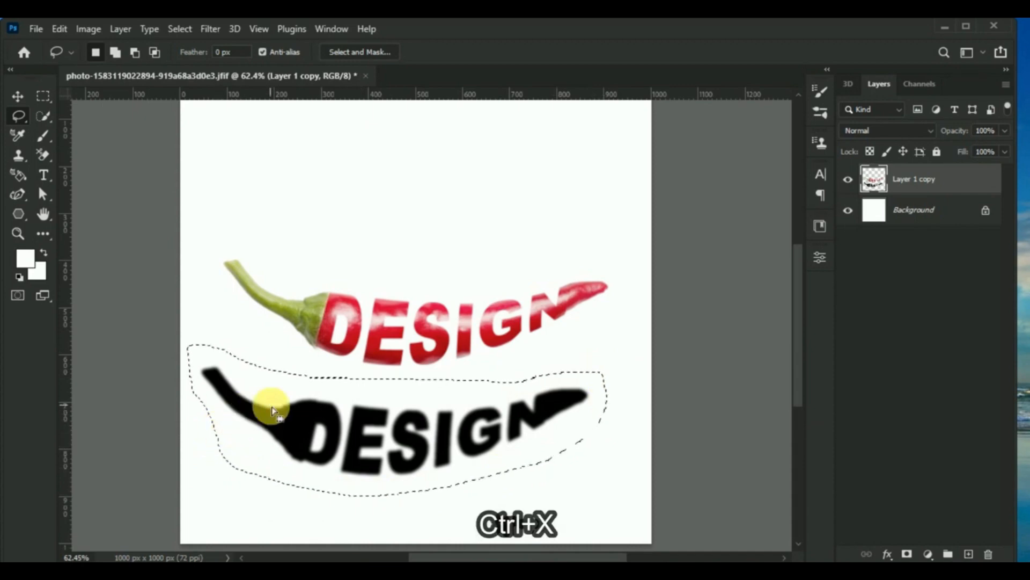
key("ctrl+v")
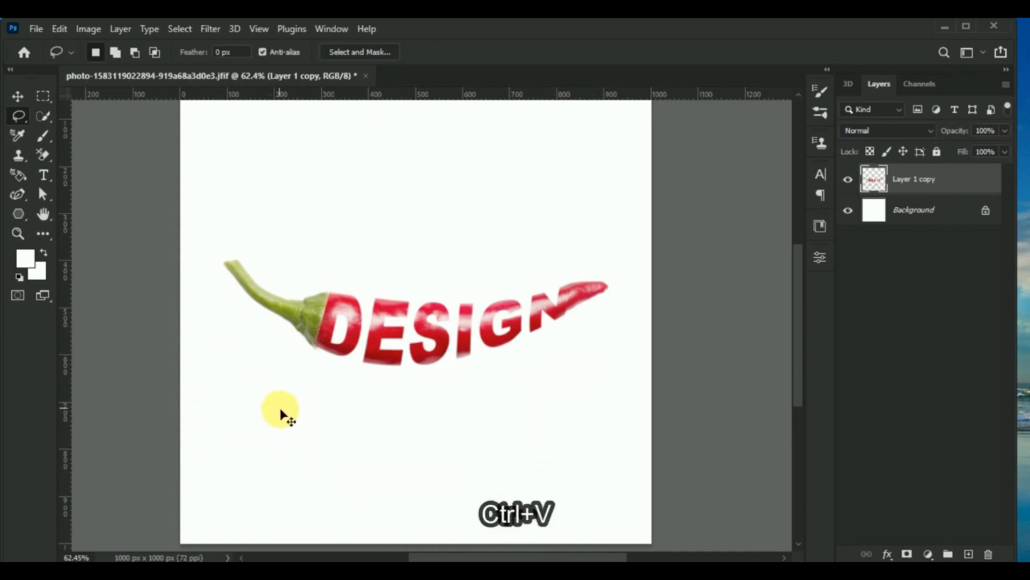
Flatten the pasted shadow disproportionately to about 91% width and 37% height below the lettering and set its layer opacity to 30%.
key("ctrl+t")
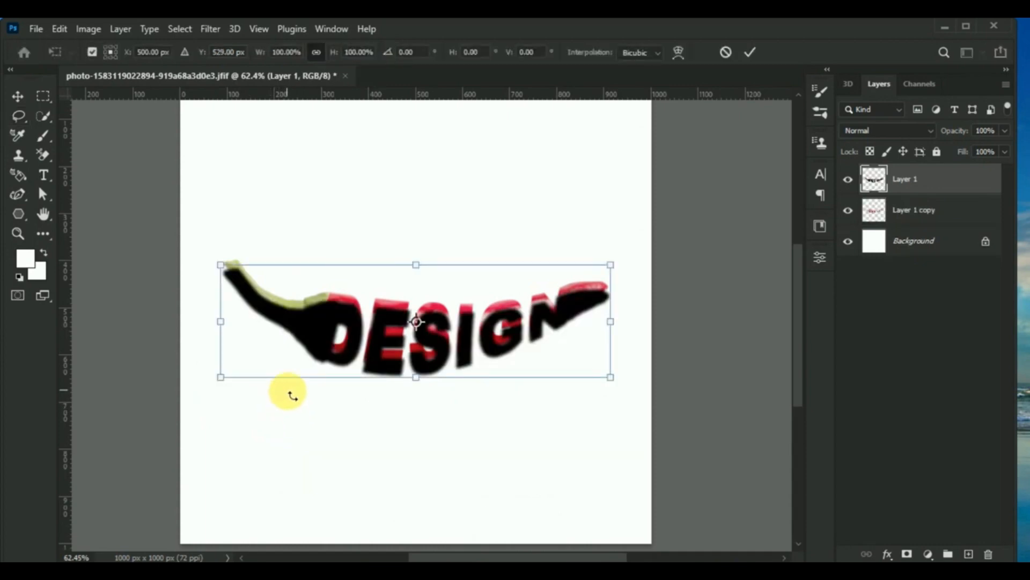
left_click_drag(415, 265, 416, 275)
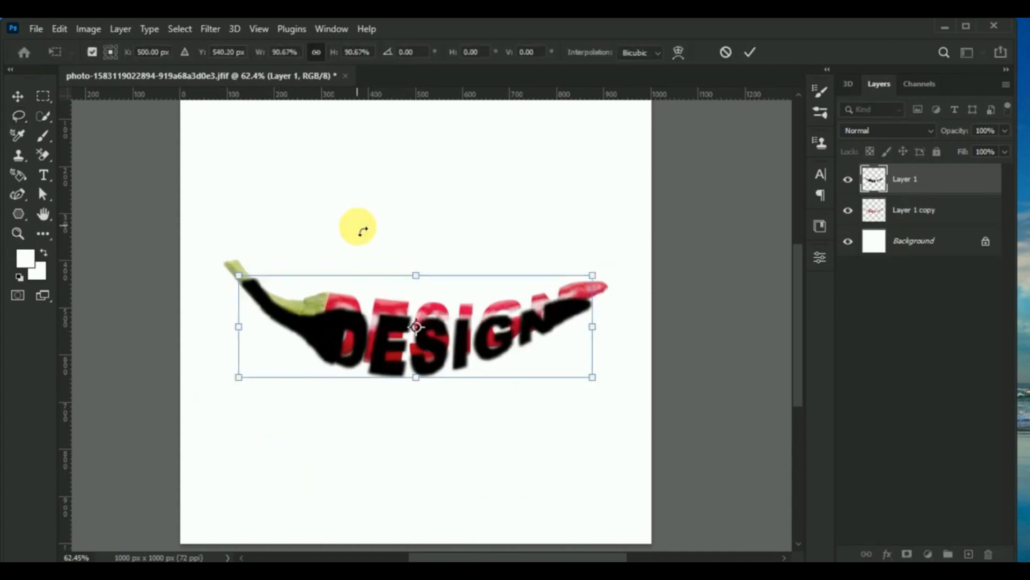
left_click(317, 52)
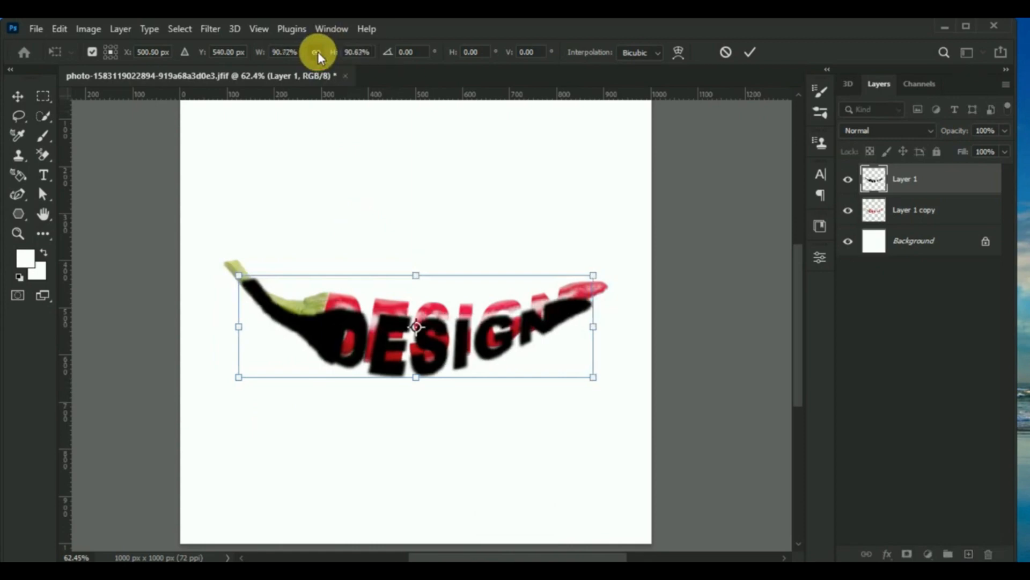
left_click_drag(420, 277, 424, 412)
left_click_drag(416, 358, 416, 365)
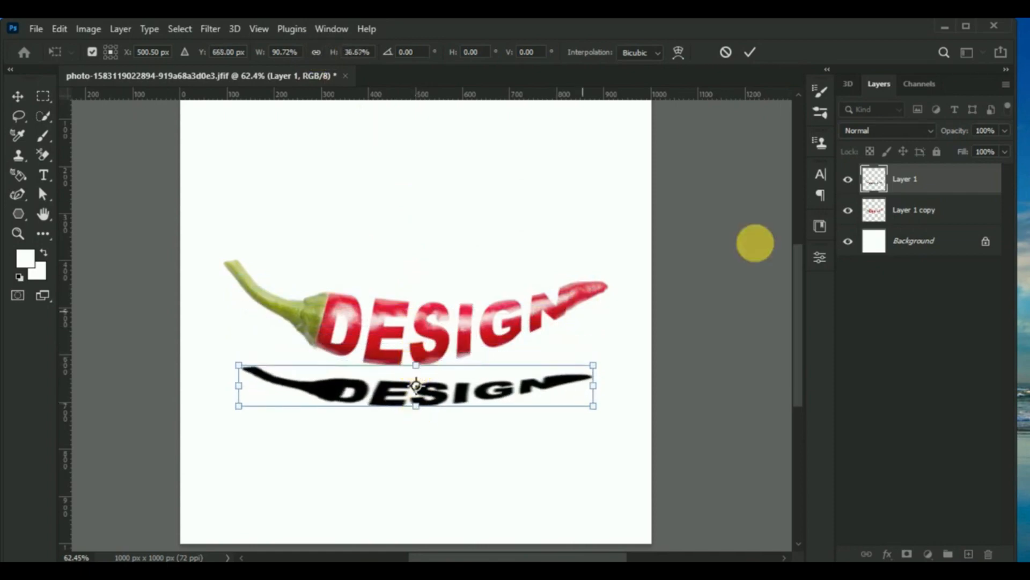
left_click(988, 130)
type("30")
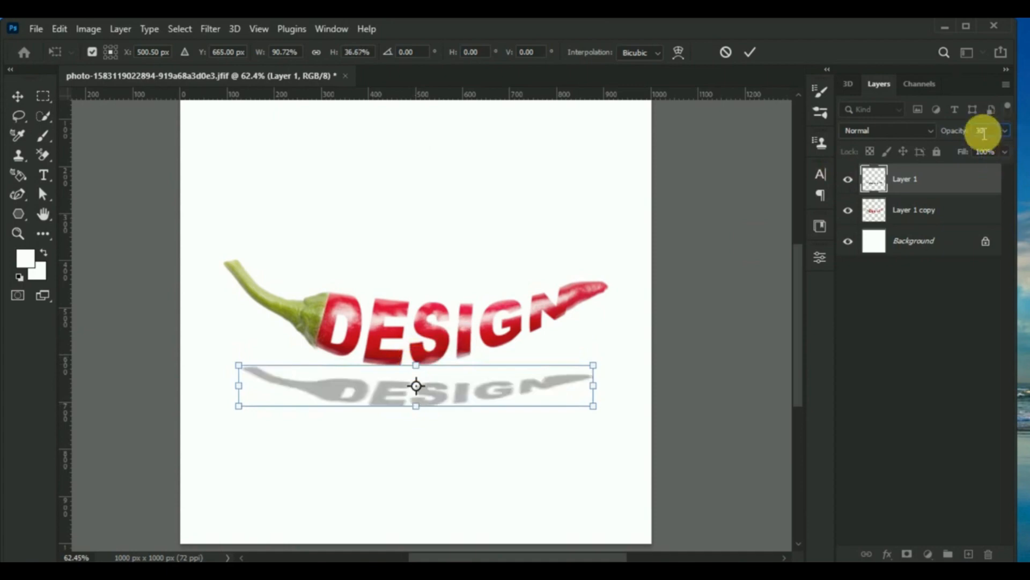
Resize the shadow to about 97% width and 39% height, position it at about X 496 px, Y 573 px, and apply the transform.
left_click_drag(455, 395, 467, 386)
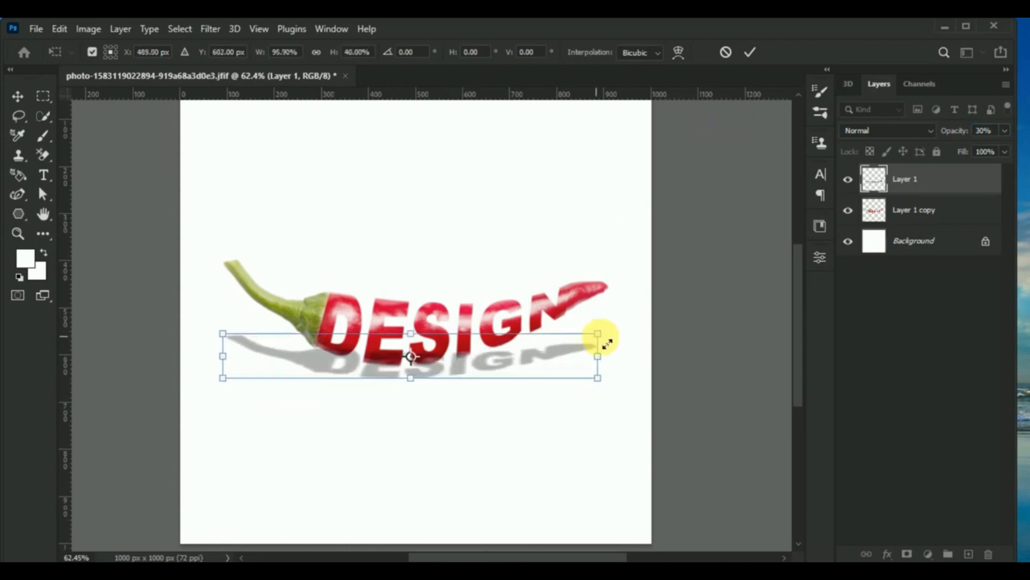
left_click_drag(600, 337, 608, 344)
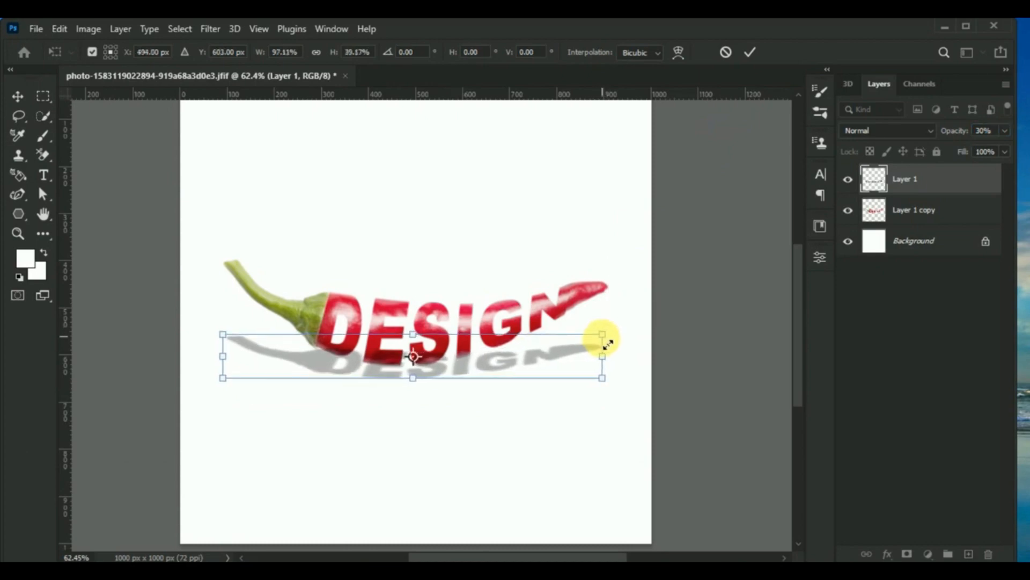
left_click_drag(486, 363, 486, 346)
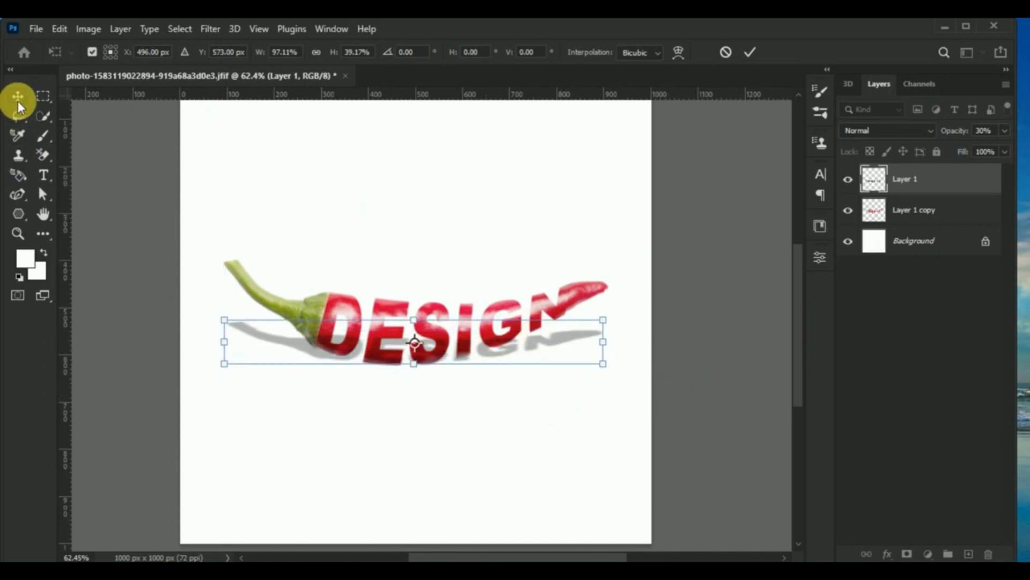
key("Return")
key("l")
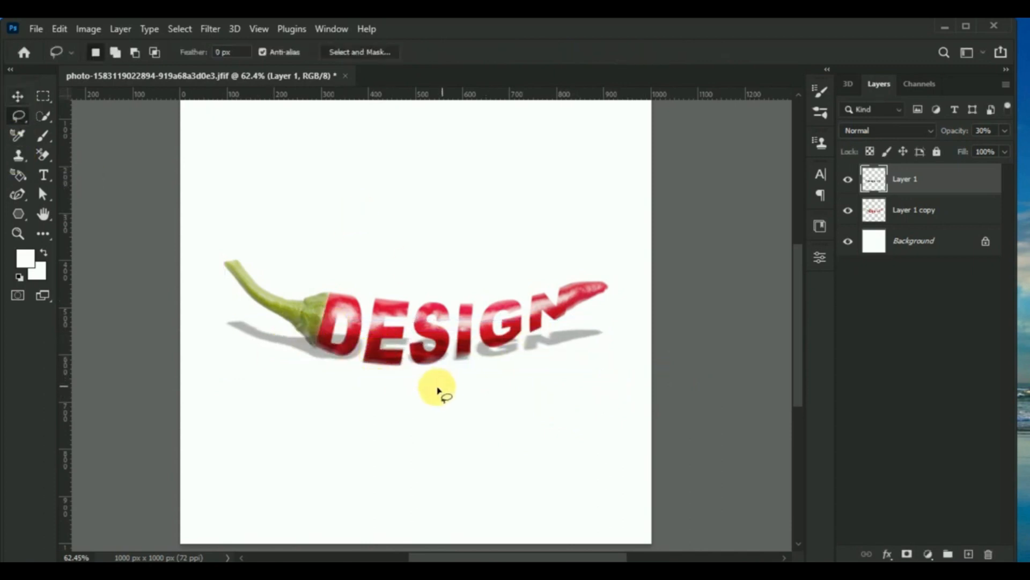
scroll(435, 390, "down", 3)
scroll(397, 384, "up", 6)
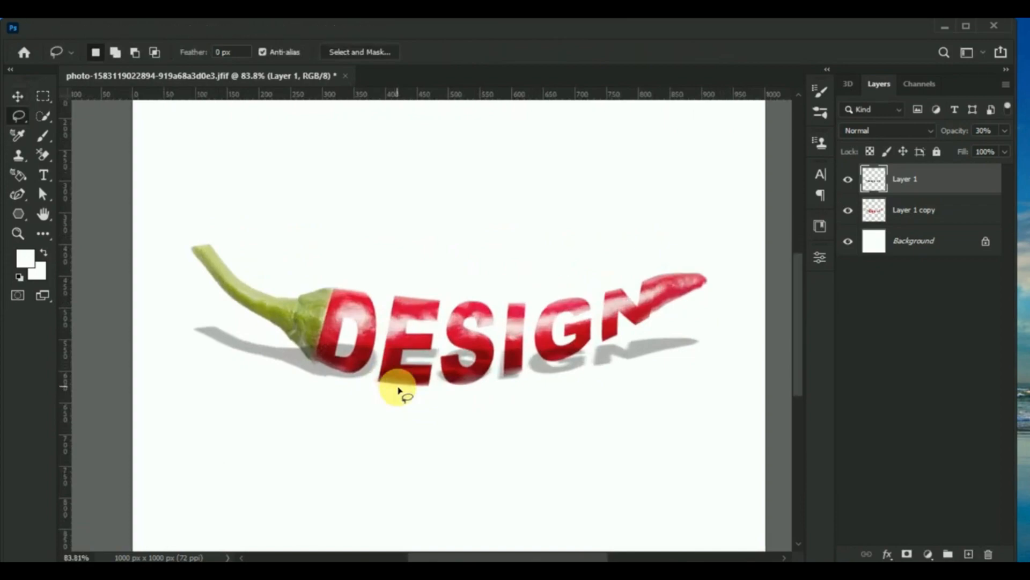